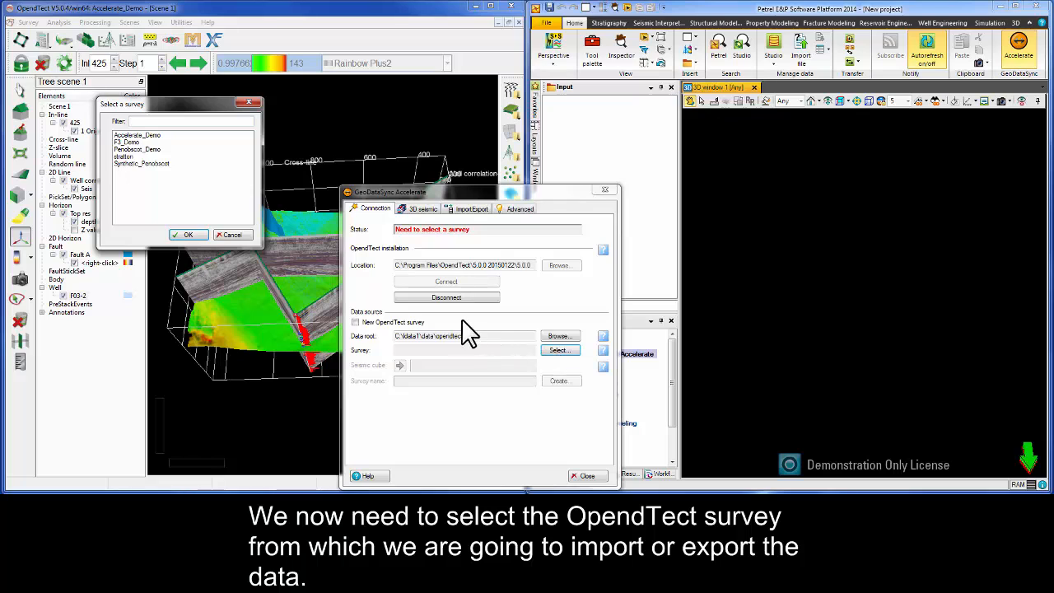
- Choose Accelerate_Demo as the OpendTect source survey and create a new Petrel seismic survey from it
click(168, 135)
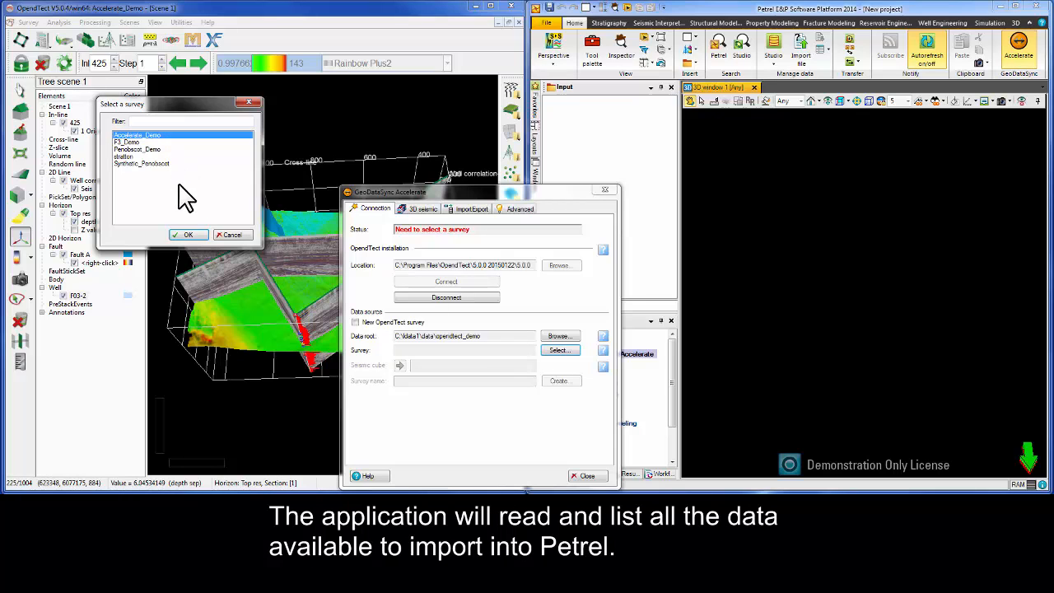
click(186, 233)
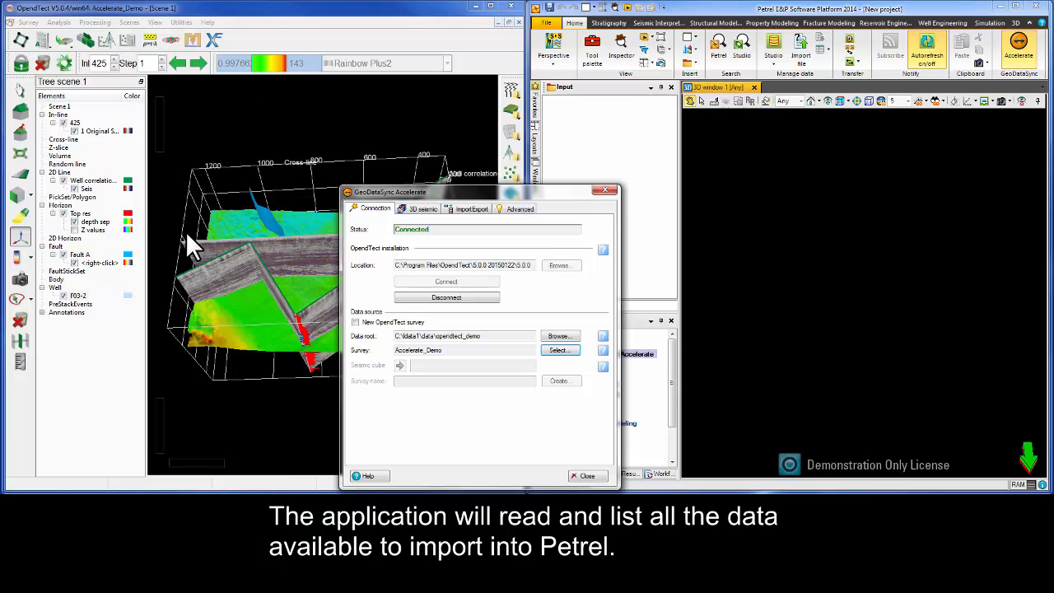
click(418, 209)
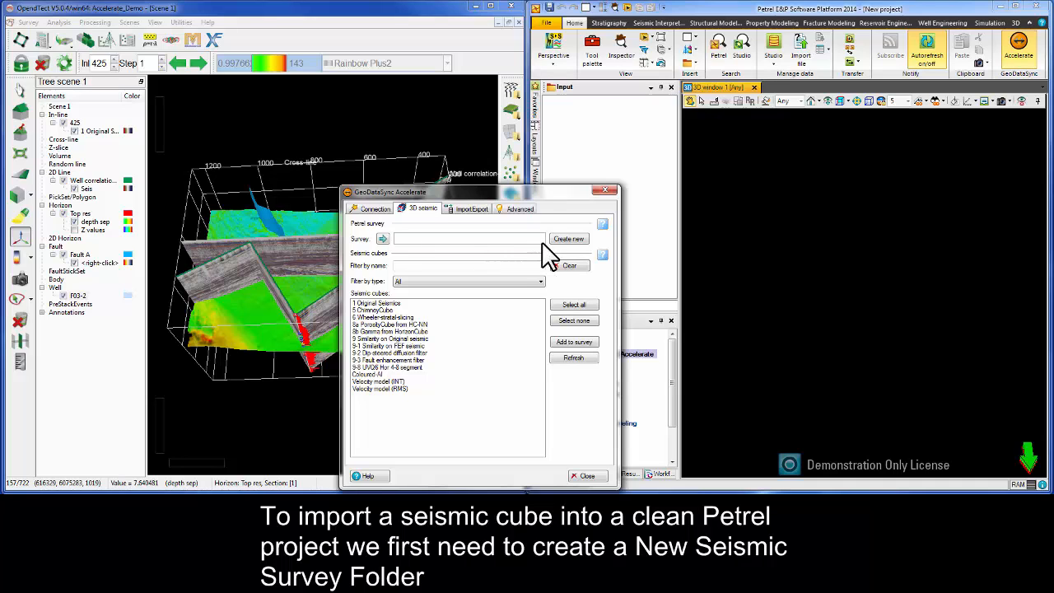
click(566, 242)
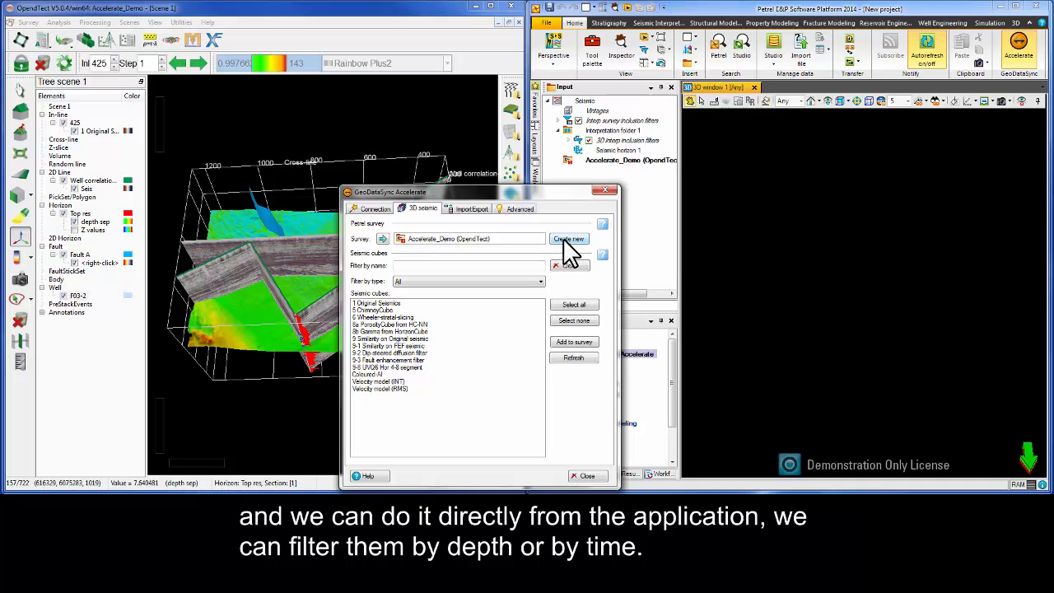
- Filter the seismic cubes by type Time and add the 1 Original Seismics cube to the Petrel survey
click(524, 282)
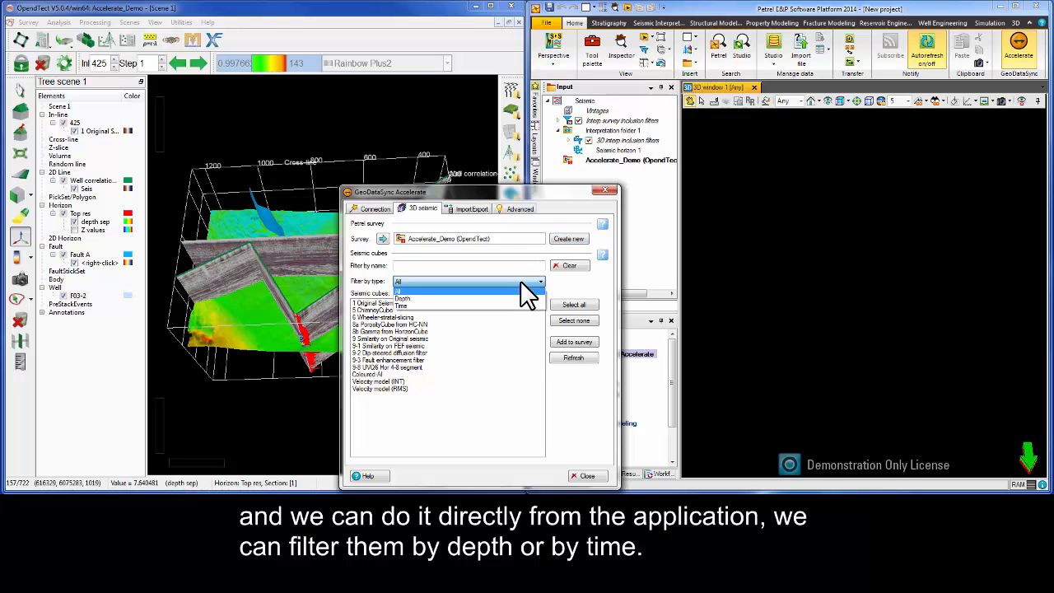
click(512, 306)
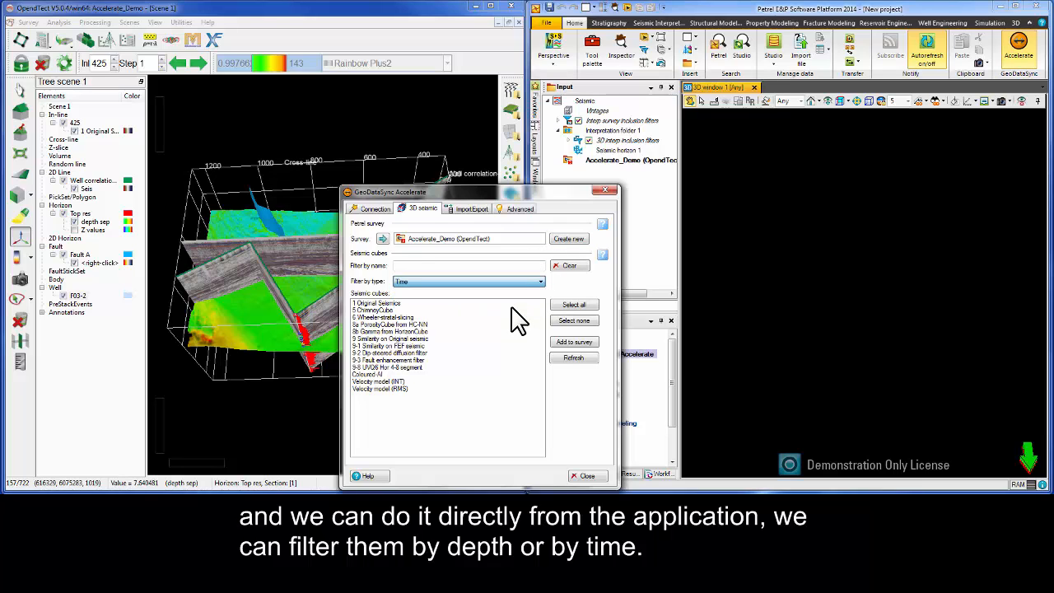
click(504, 304)
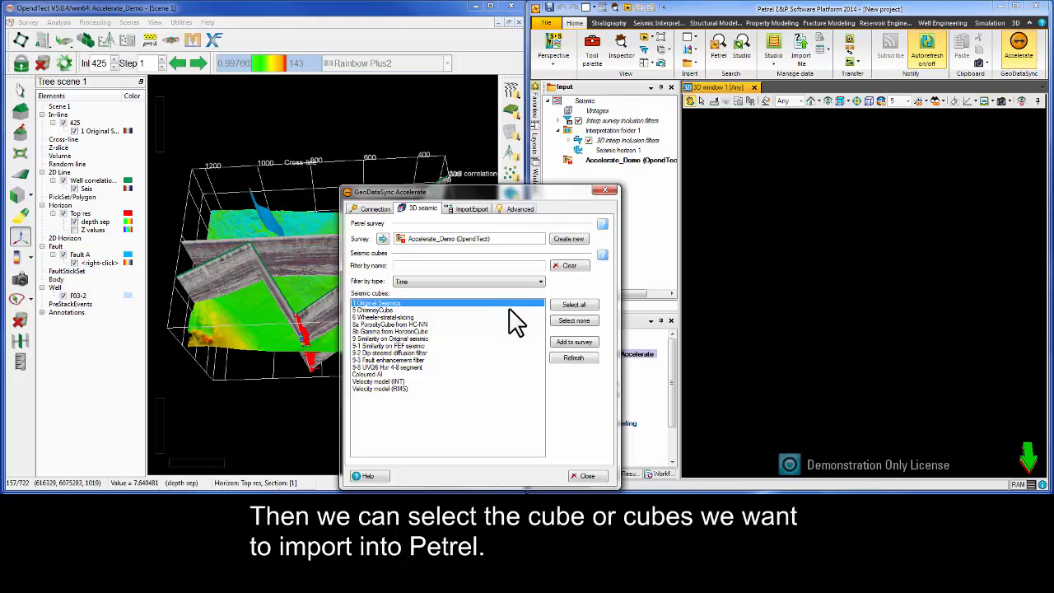
click(553, 340)
- Display the imported 1 Original Seismics cube's inline in Petrel's 3D window
click(559, 160)
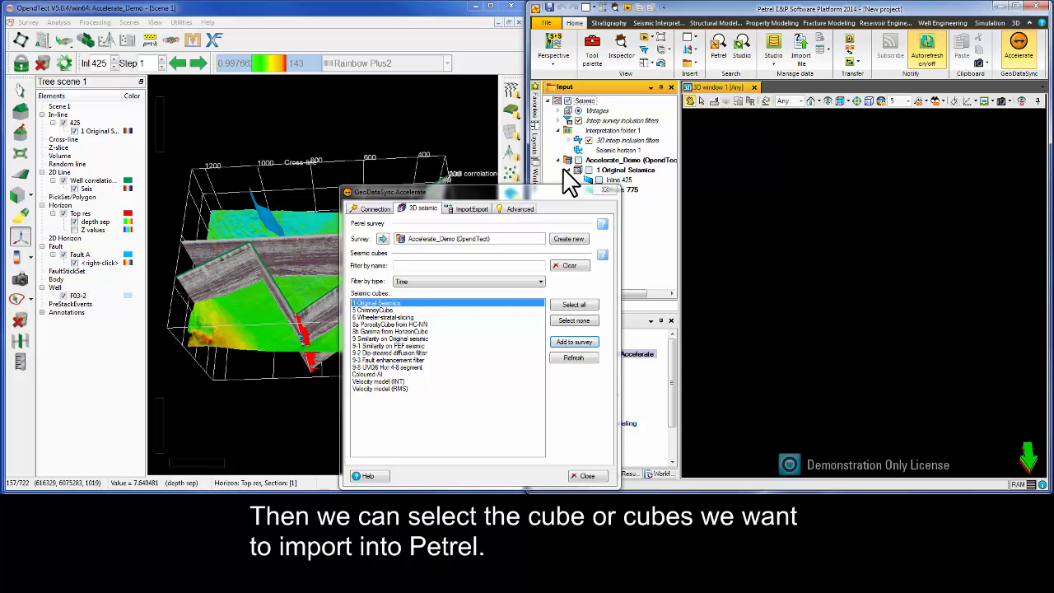
drag(574, 205, 574, 270)
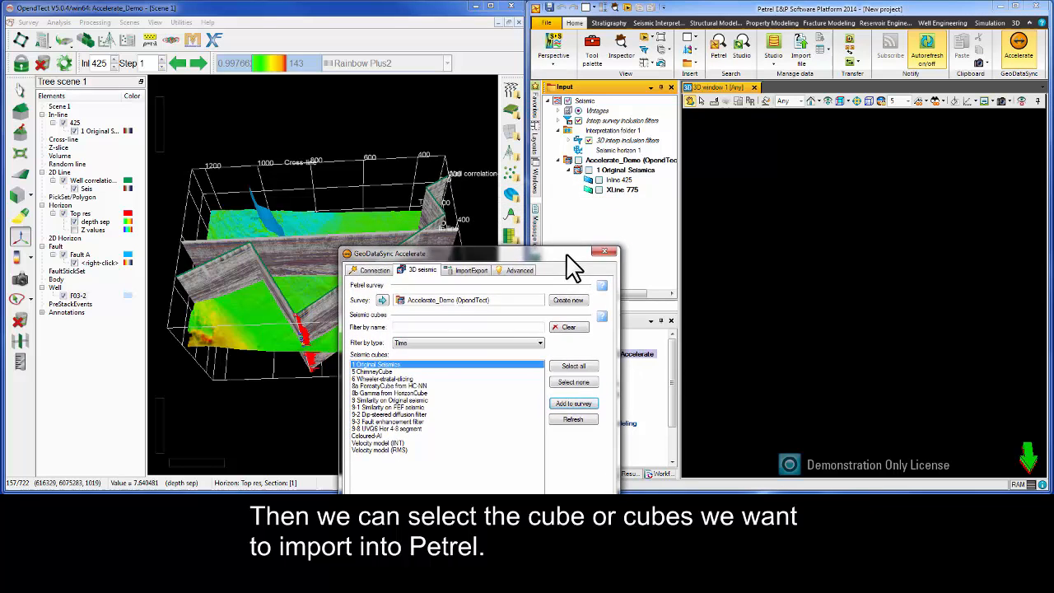
click(589, 170)
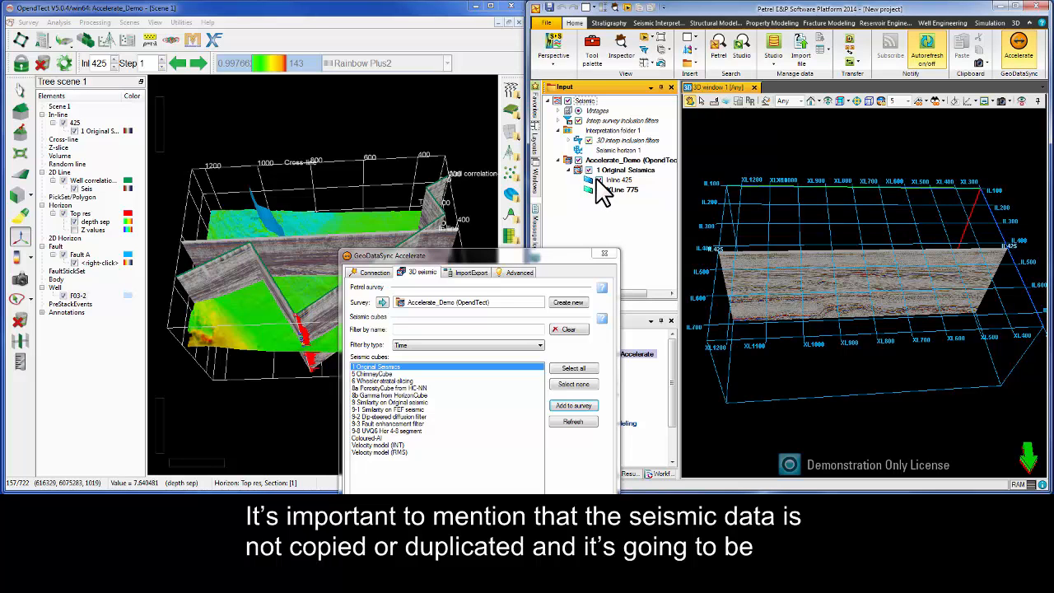
- Set Accelerate_Demo (OpendTect) as the seismic survey for import/export and refresh the data lists for the Horizon type
drag(540, 257, 547, 199)
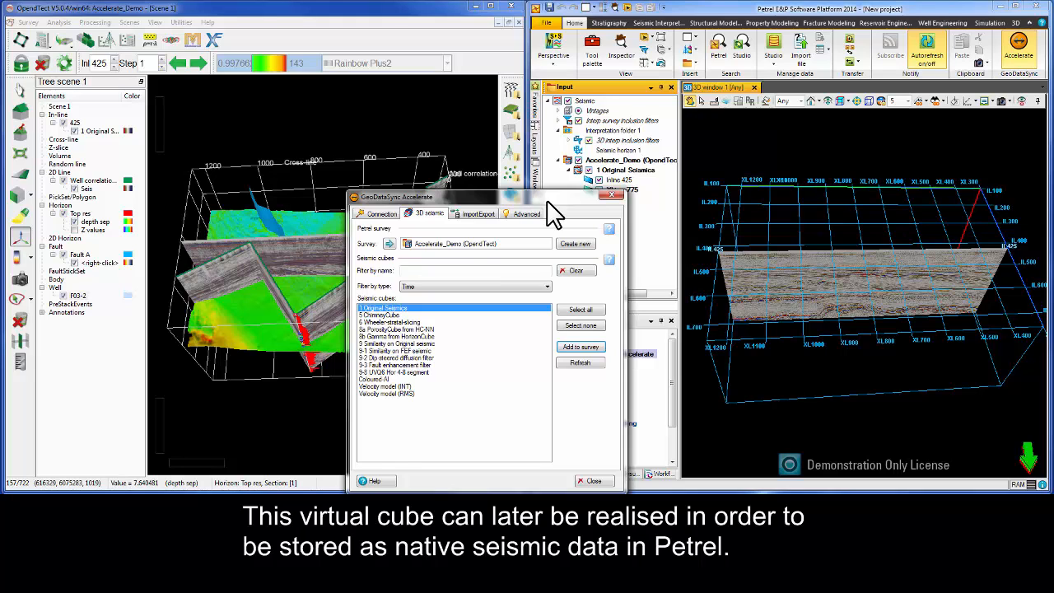
click(482, 214)
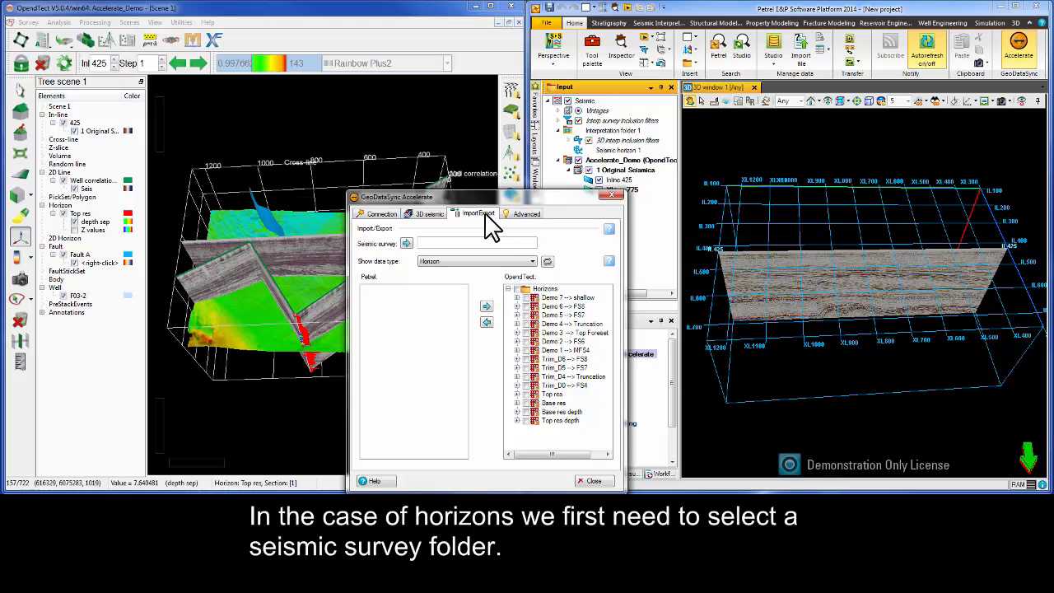
click(604, 160)
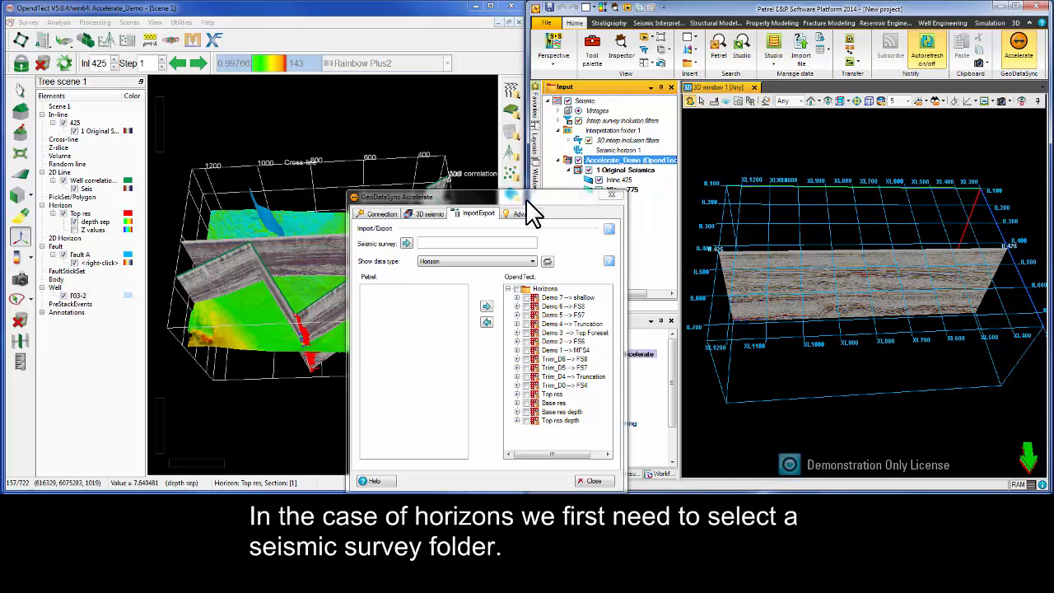
click(406, 243)
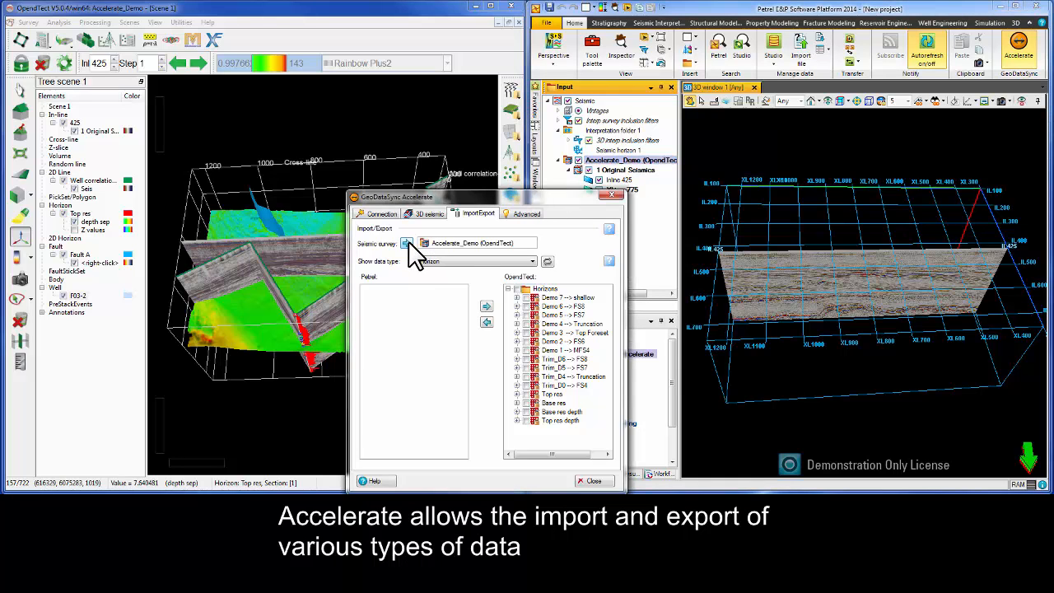
click(444, 262)
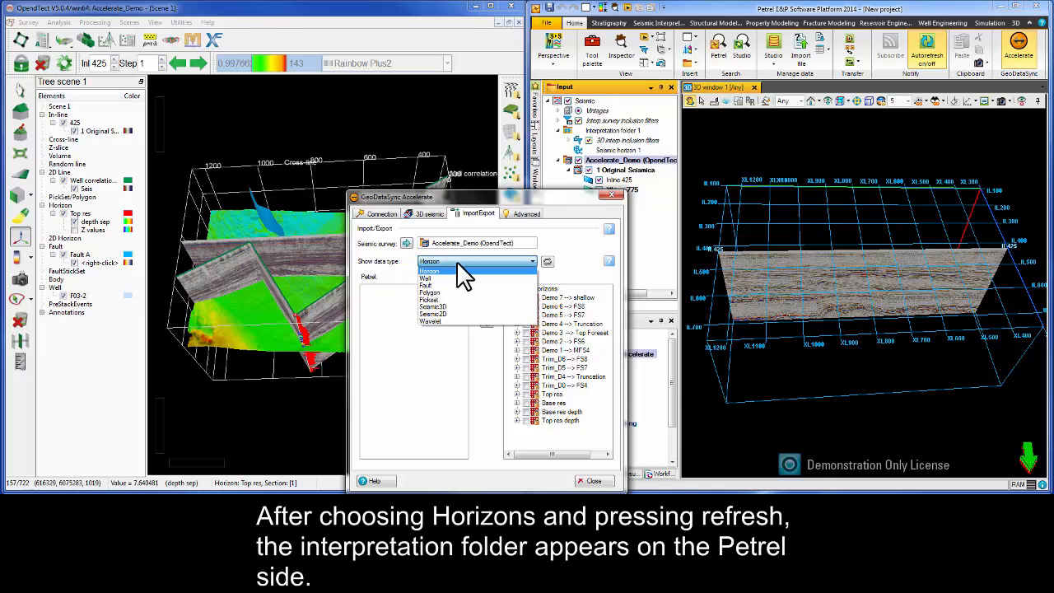
click(548, 262)
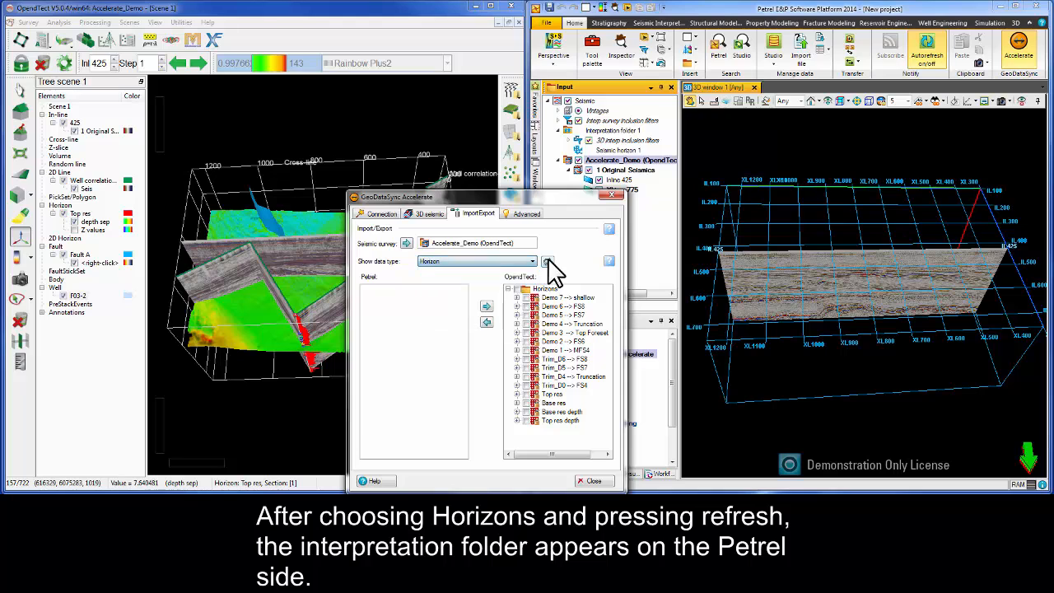
click(547, 260)
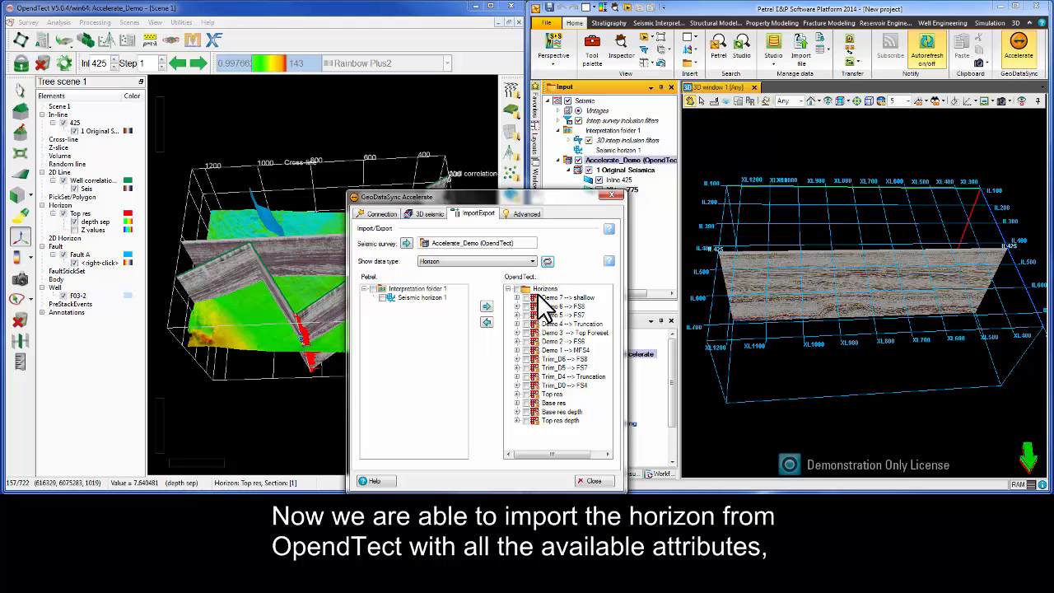
- Import the Top res horizon with its TWT and depth sep attributes into Interpretation folder 1 in Petrel
click(516, 394)
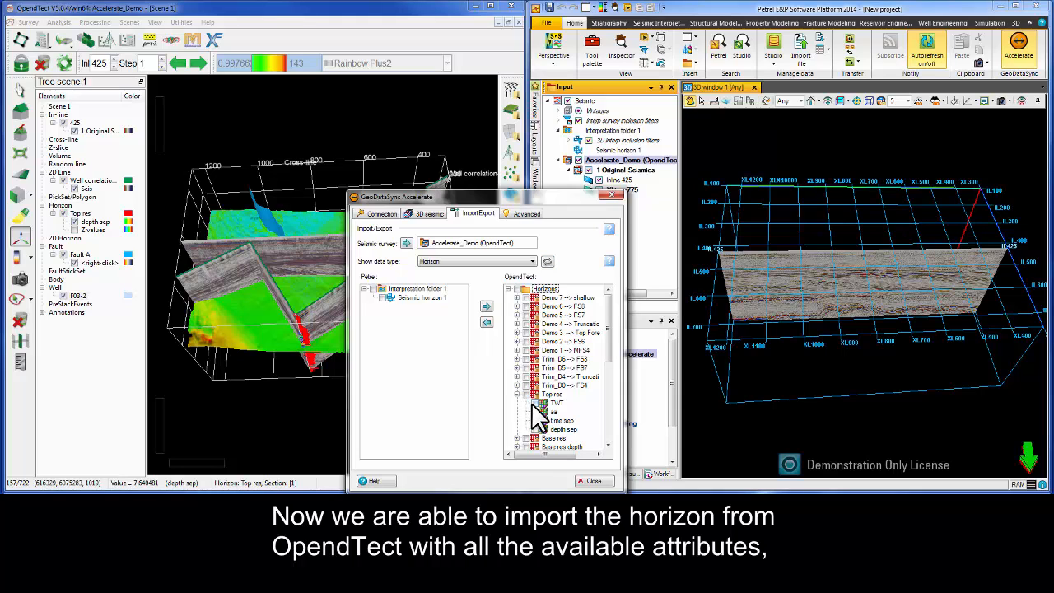
click(534, 402)
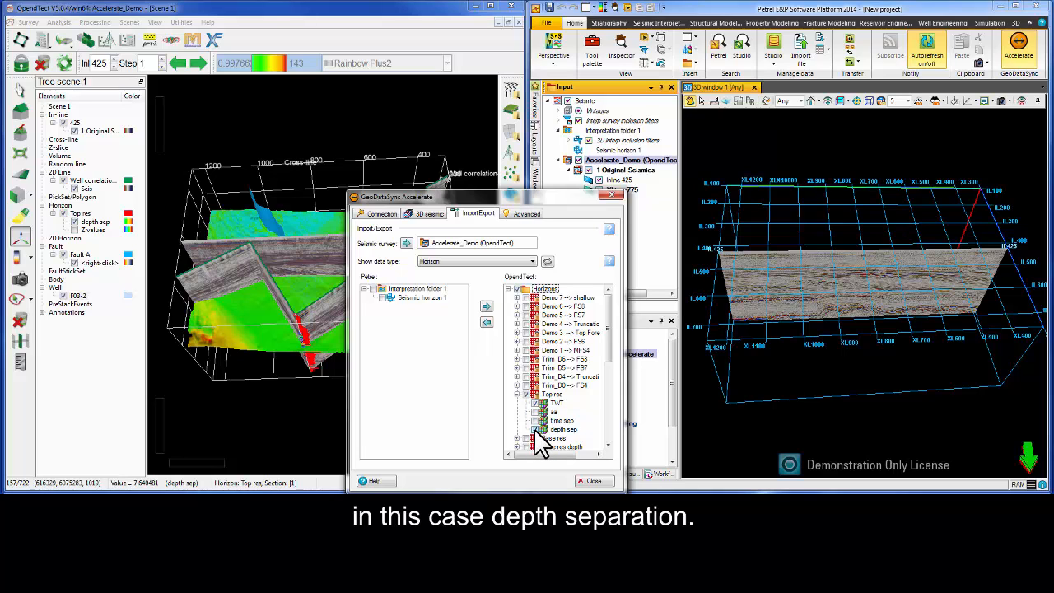
click(535, 429)
click(437, 290)
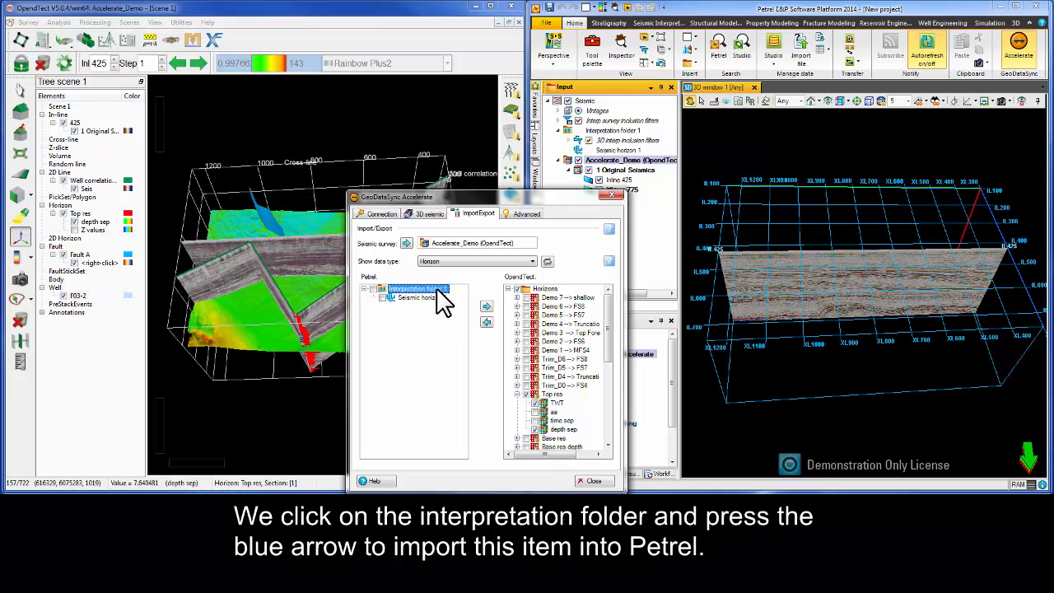
click(486, 322)
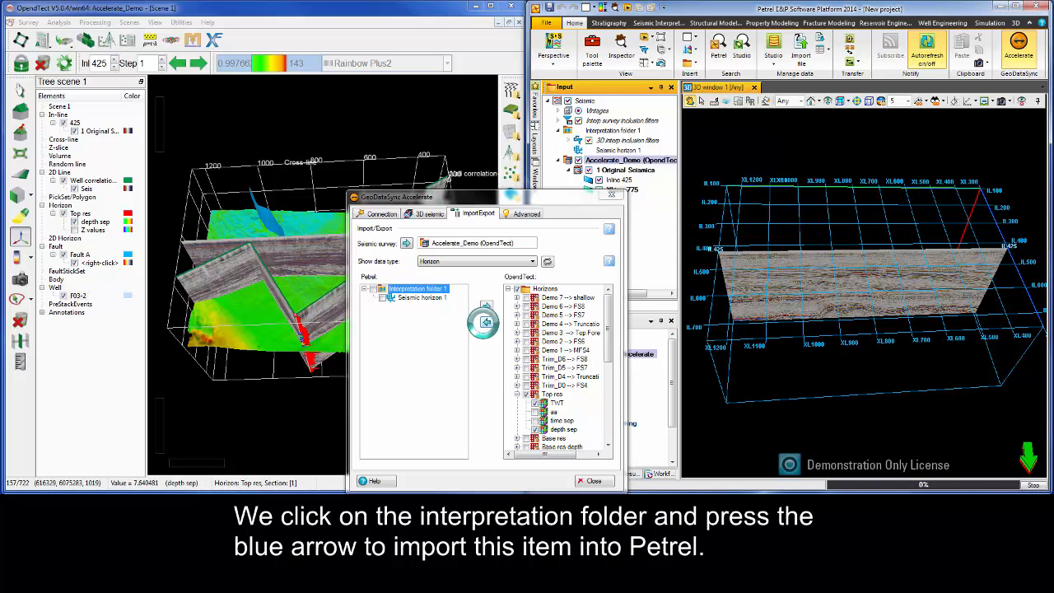
- Display the imported Top res horizon in the 3D window with its depth sep attribute
drag(554, 203, 555, 363)
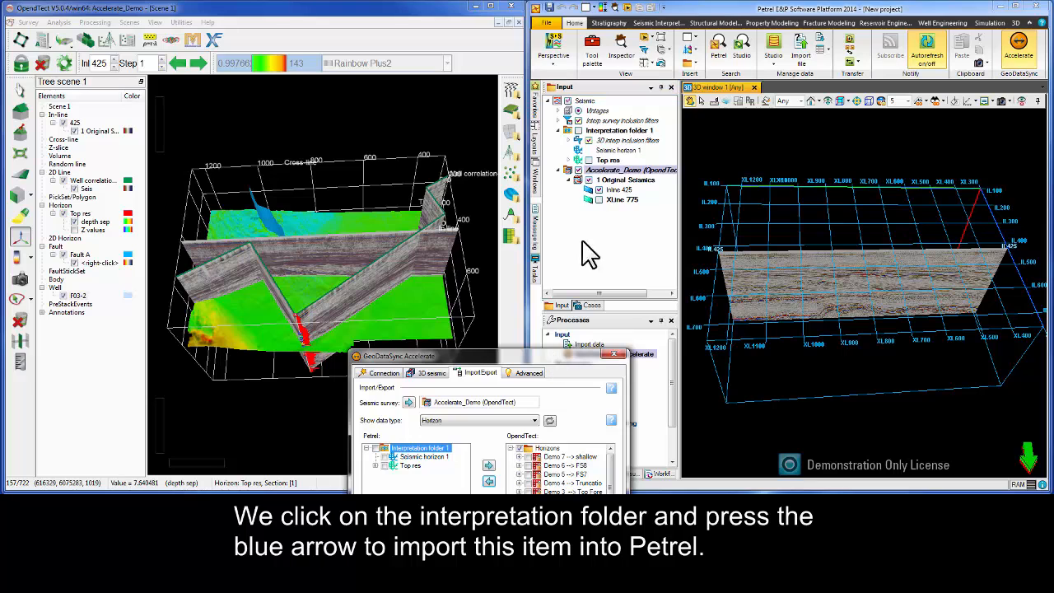
click(568, 160)
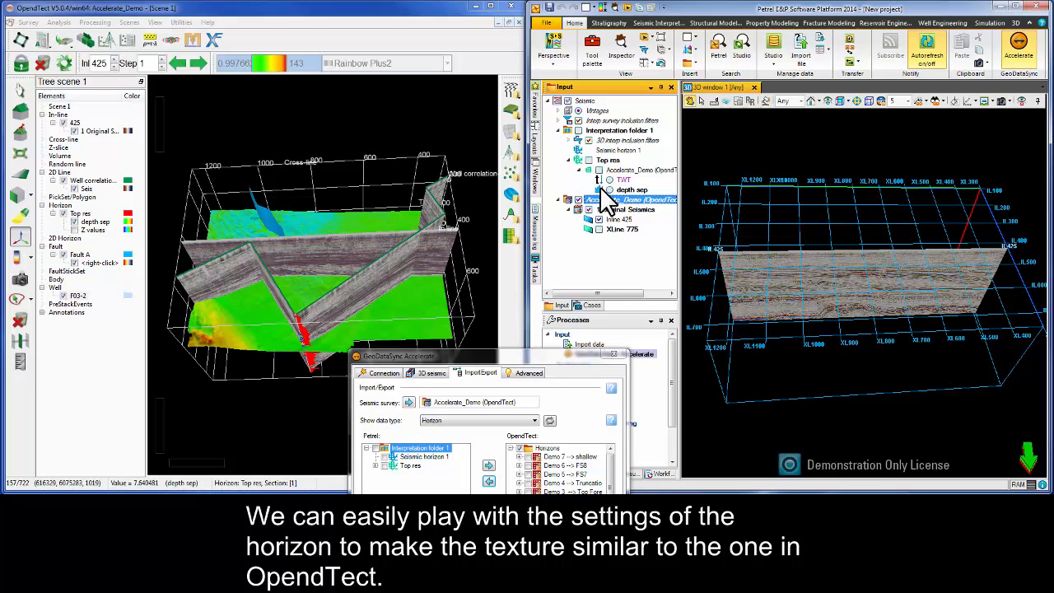
click(610, 190)
- Set the 3D interpretation style of the Top res horizon to Triangle surface
double_click(607, 160)
drag(351, 121, 396, 51)
click(372, 231)
click(369, 249)
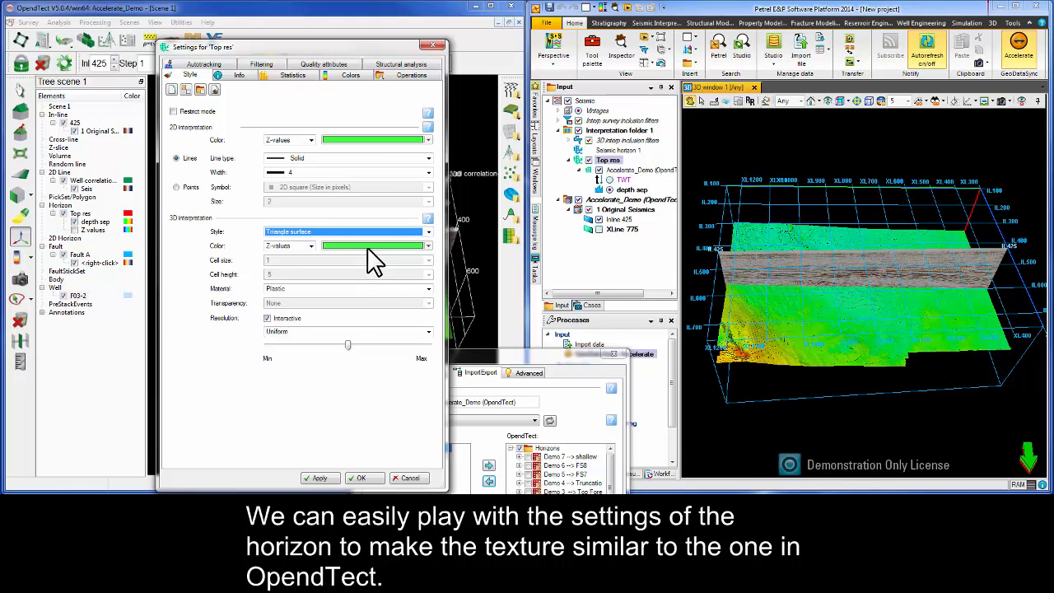
click(360, 478)
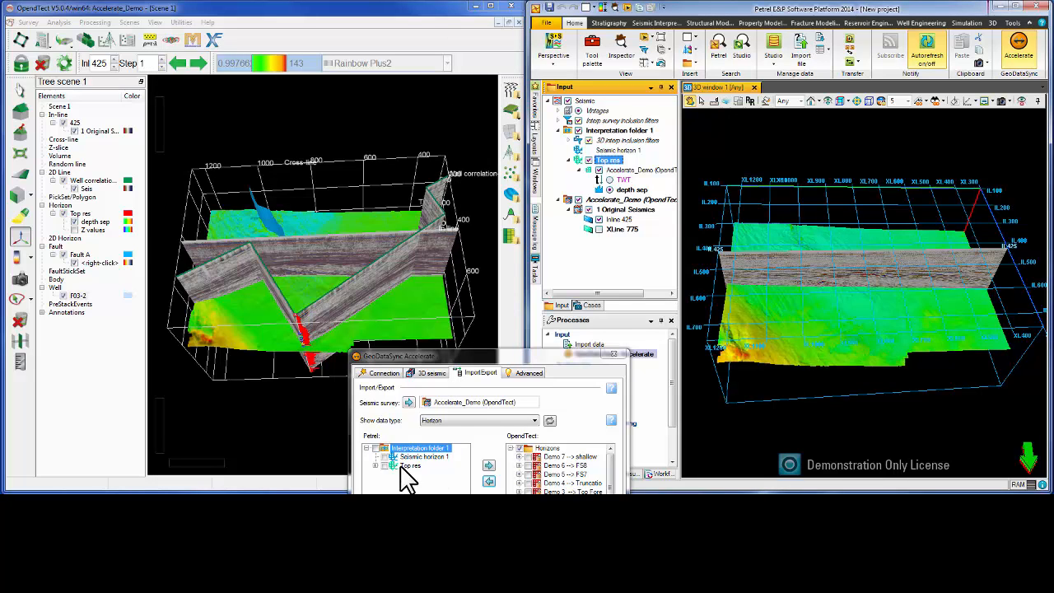
- Import well F03-2 with its Density, Sonic, Gamma Ray and Porosity logs into Petrel, creating a new well folder
drag(483, 355, 527, 200)
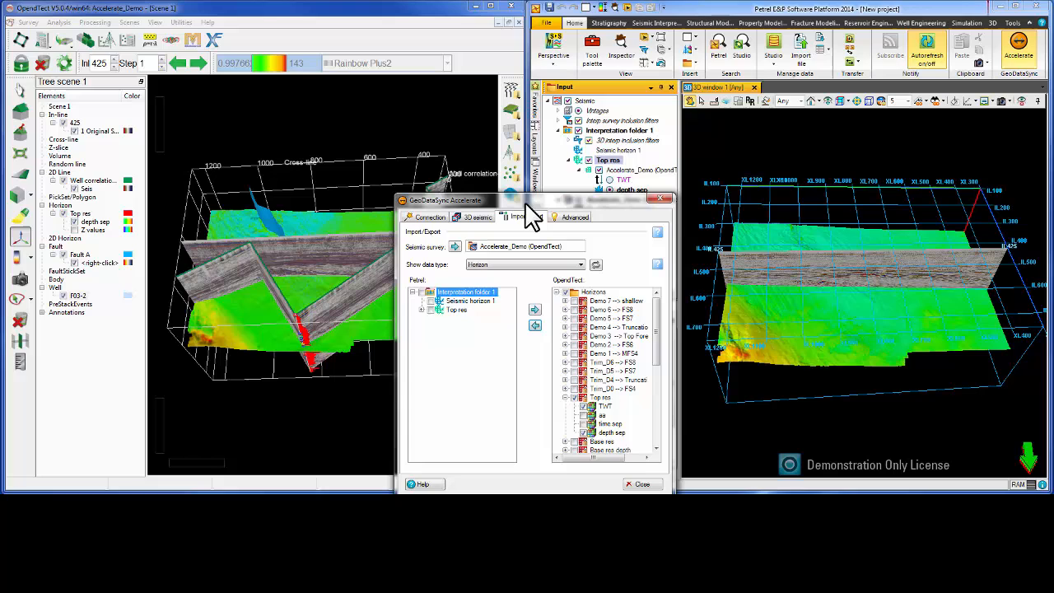
click(528, 263)
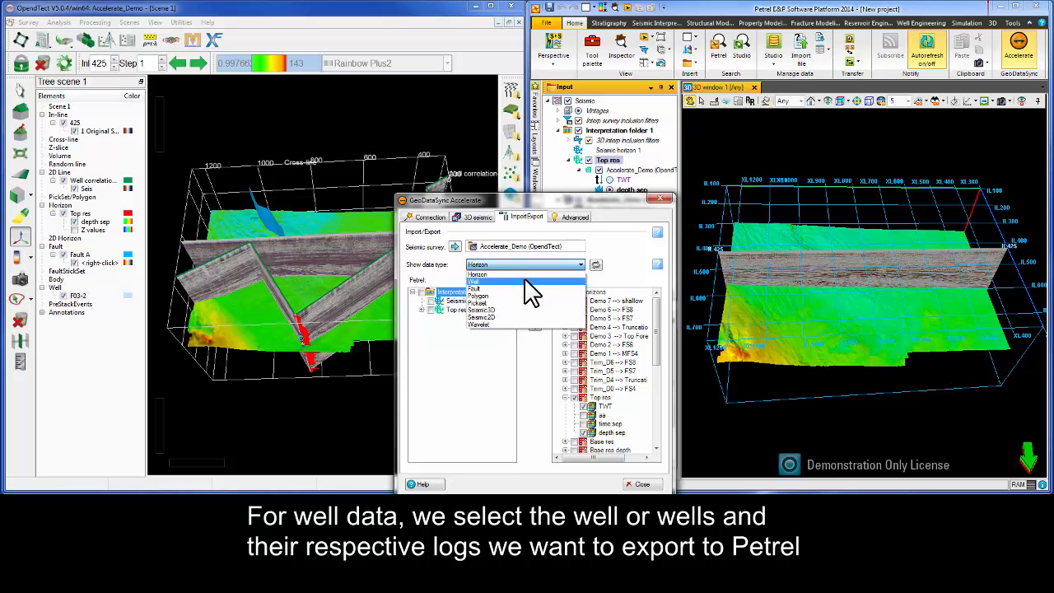
click(531, 281)
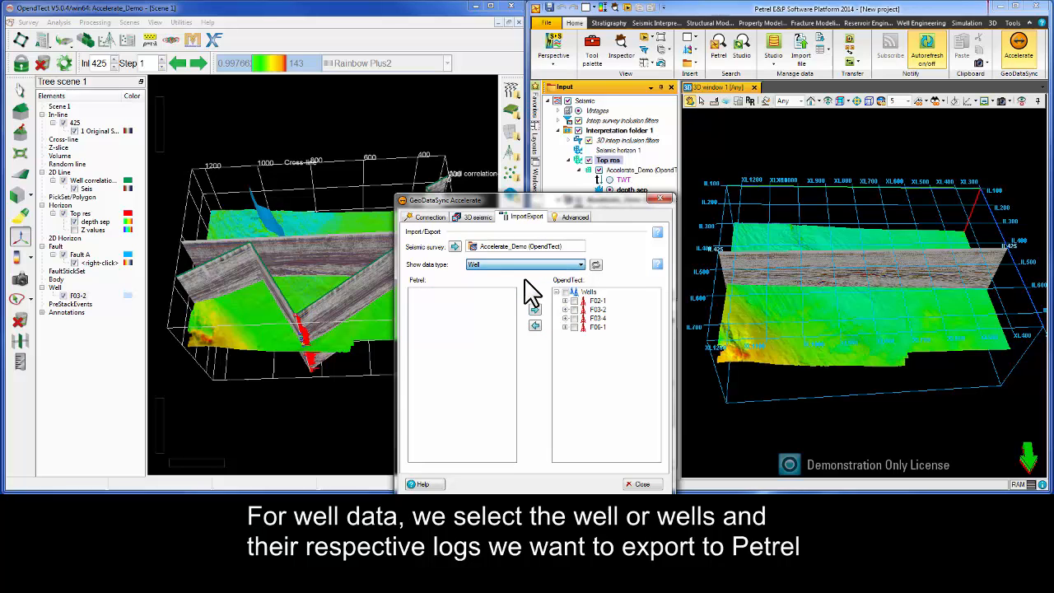
click(564, 309)
click(583, 318)
click(583, 327)
click(582, 336)
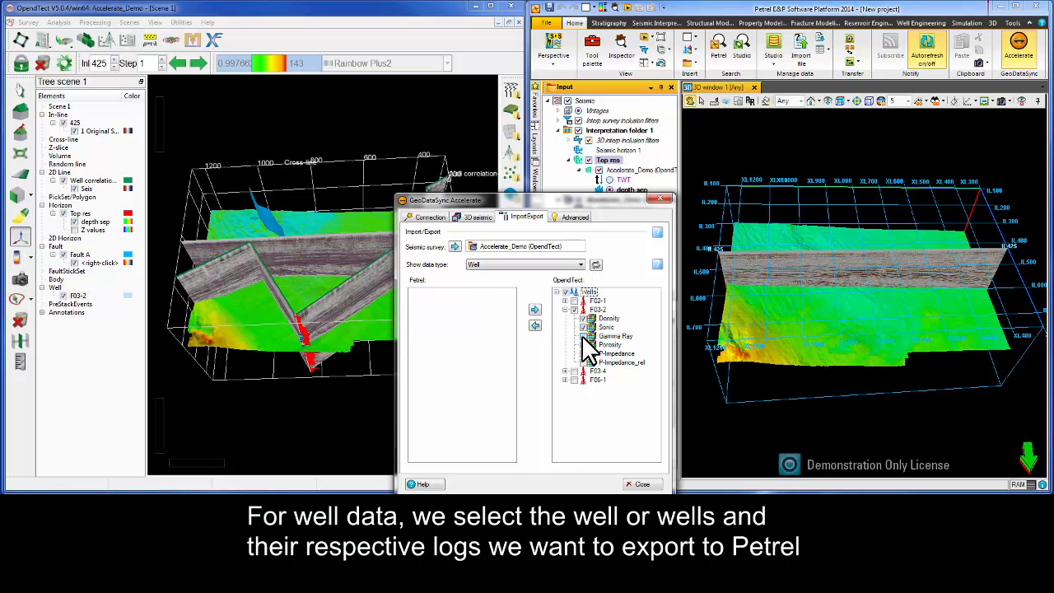
click(582, 344)
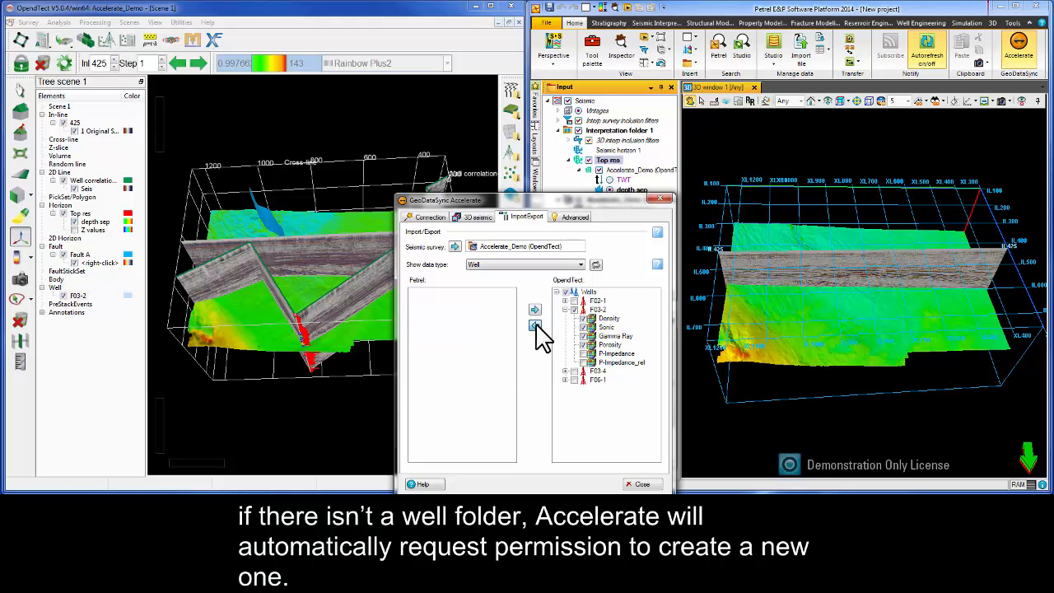
click(535, 326)
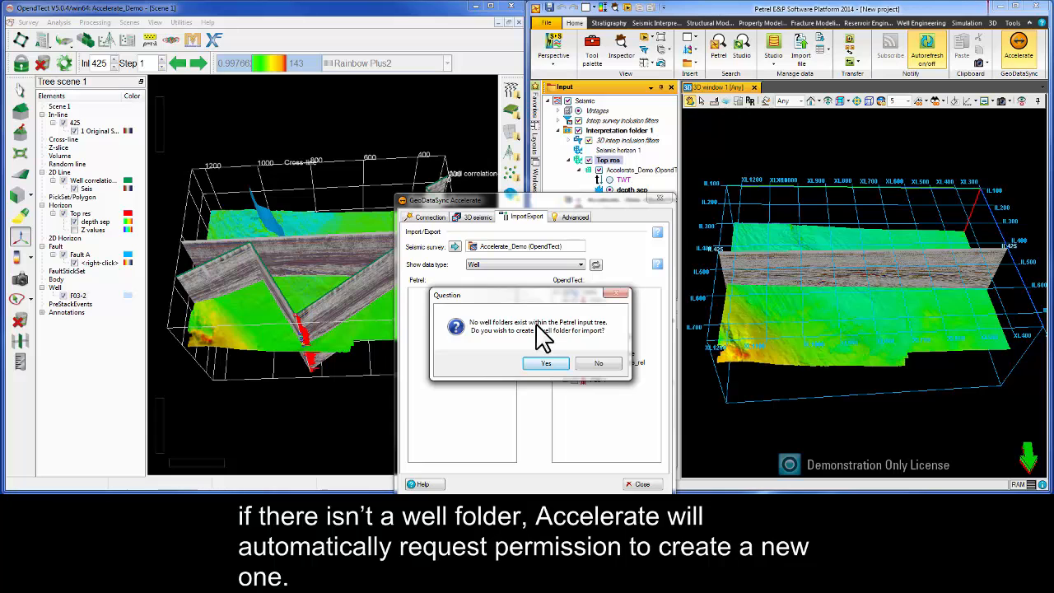
click(547, 363)
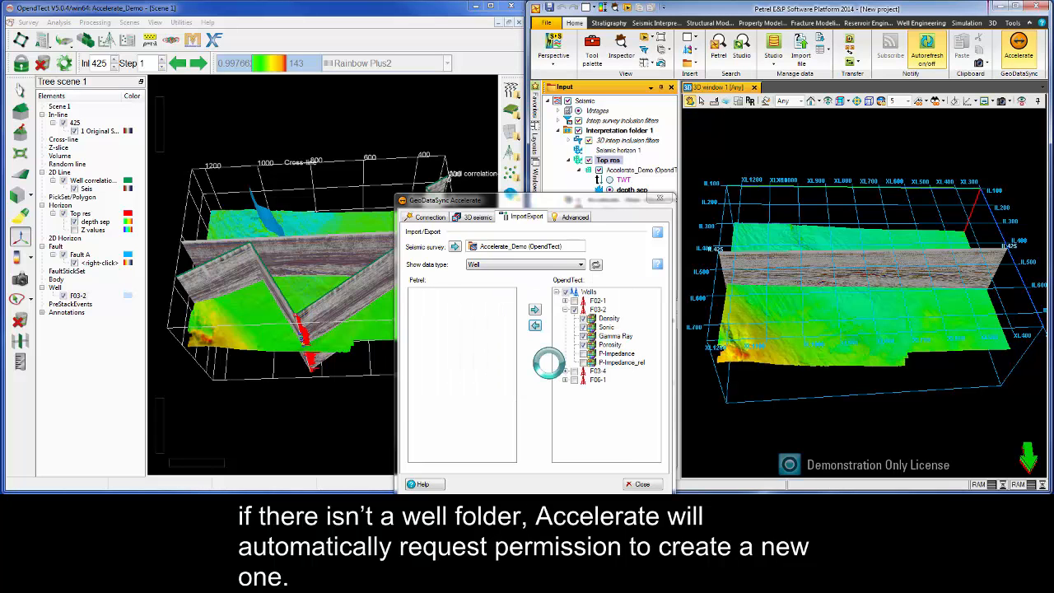
- Display well F03-2 with its Gamma Ray log in the Petrel 3D window
drag(566, 202, 525, 384)
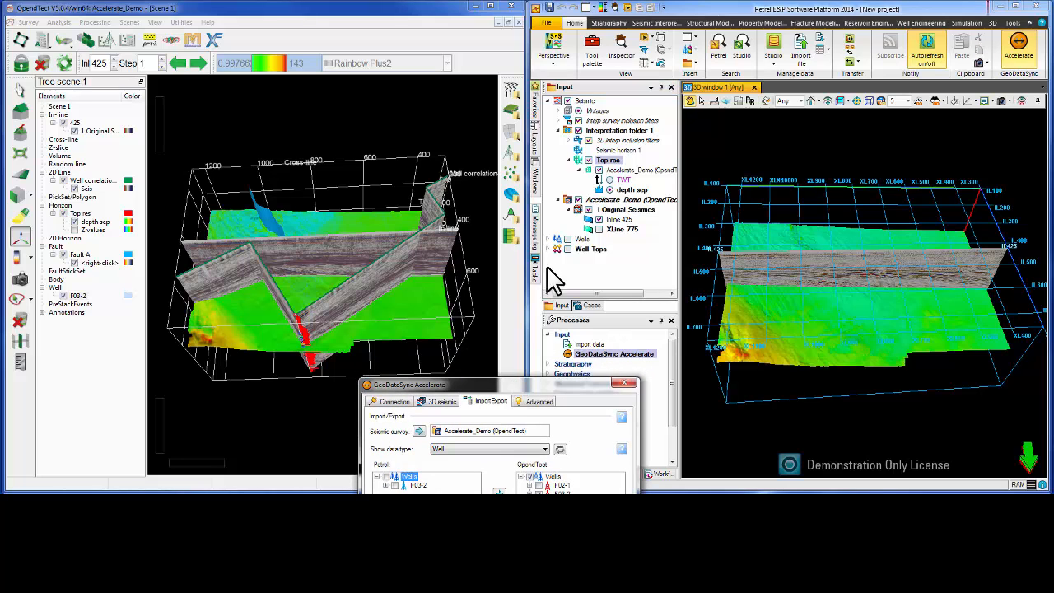
click(558, 239)
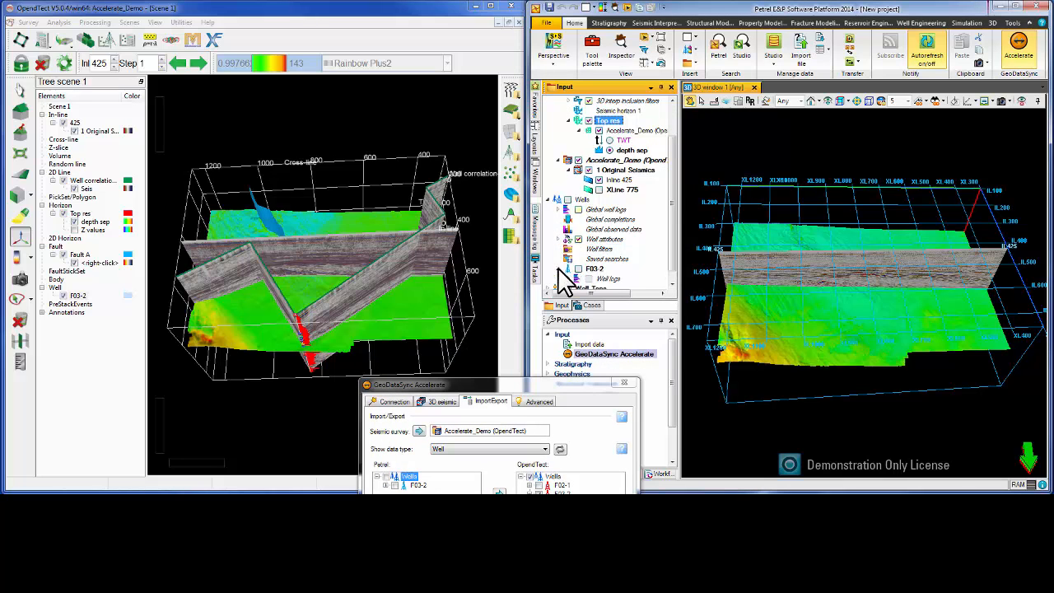
click(567, 269)
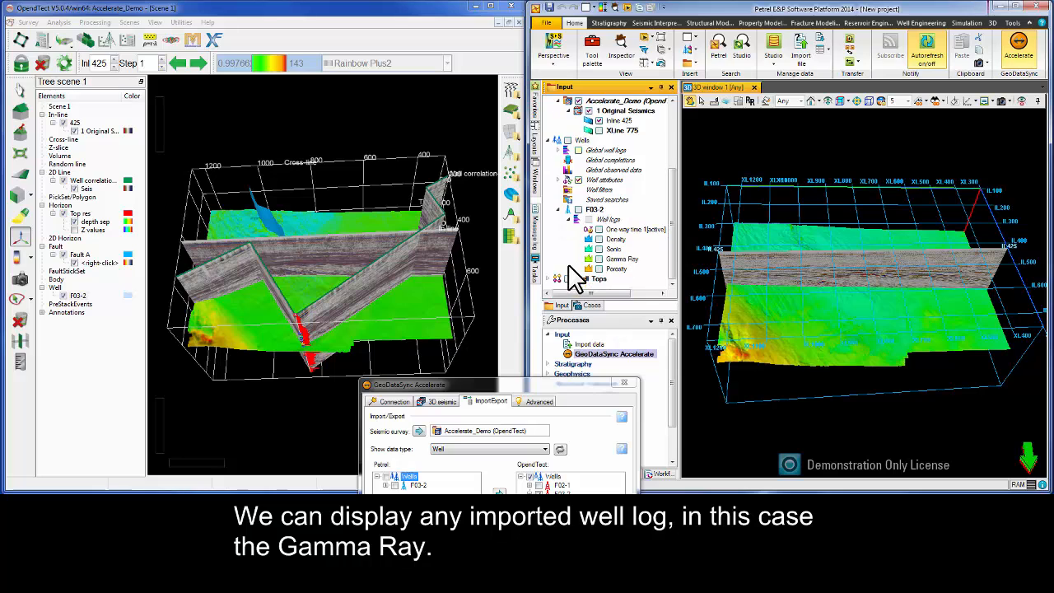
click(599, 259)
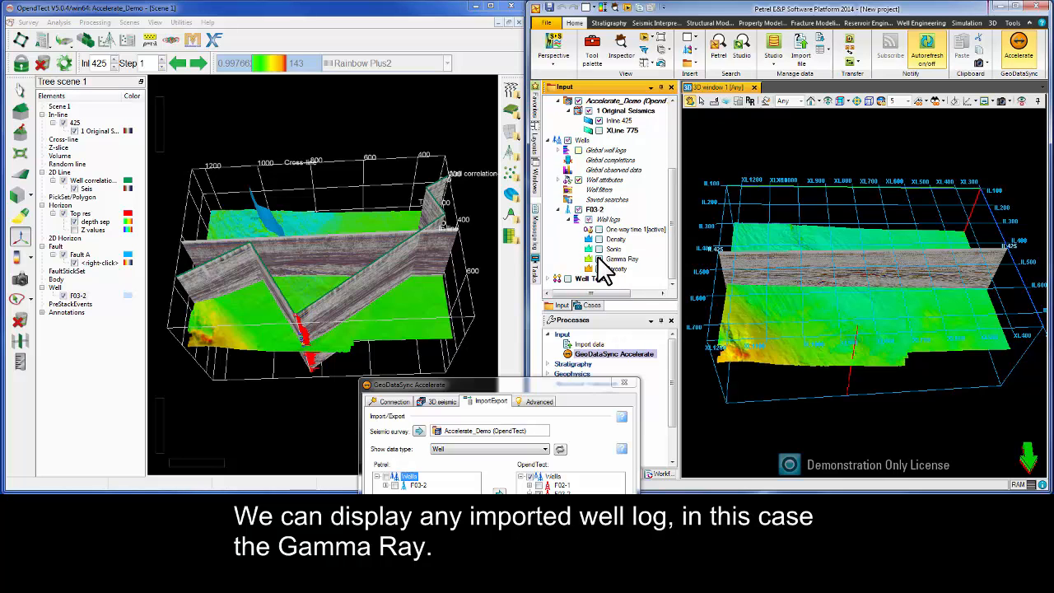
- Override the global style of the F03-2 Gamma Ray log and set its maximum width to 2000
click(619, 259)
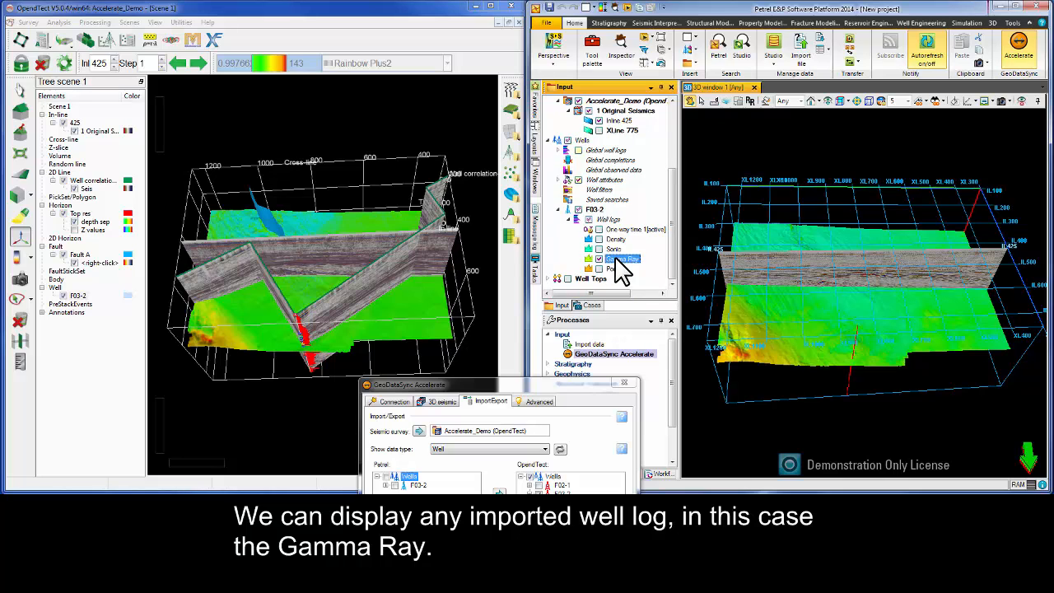
double_click(619, 260)
click(321, 178)
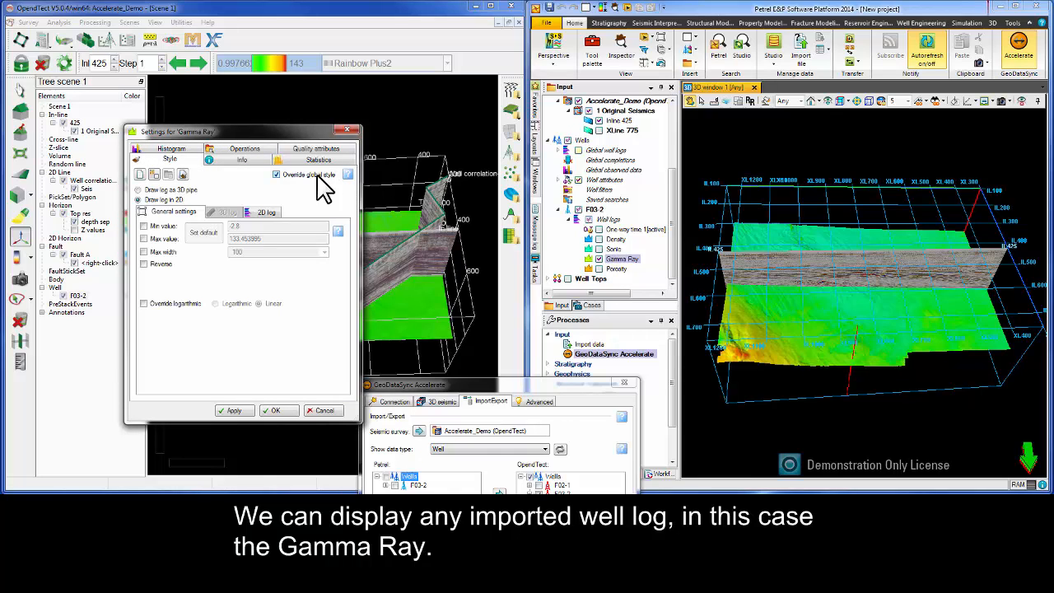
click(173, 252)
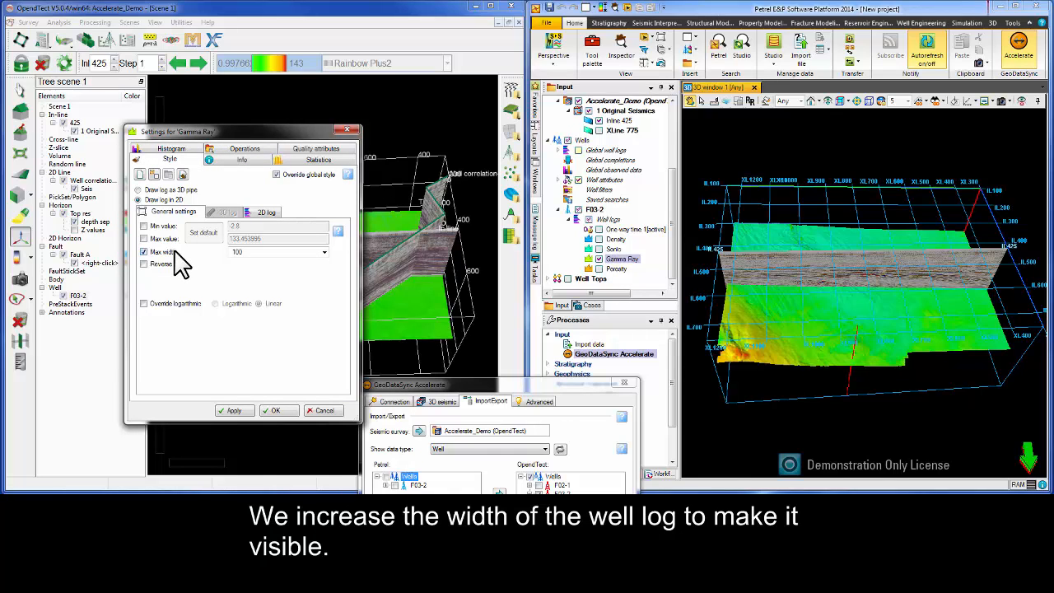
click(240, 253)
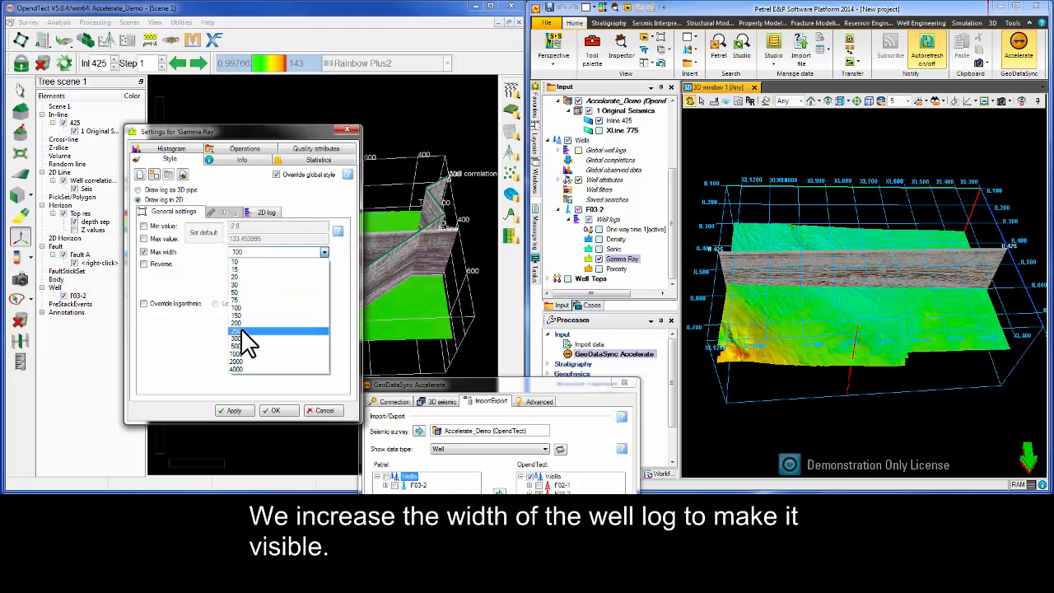
click(247, 361)
click(280, 409)
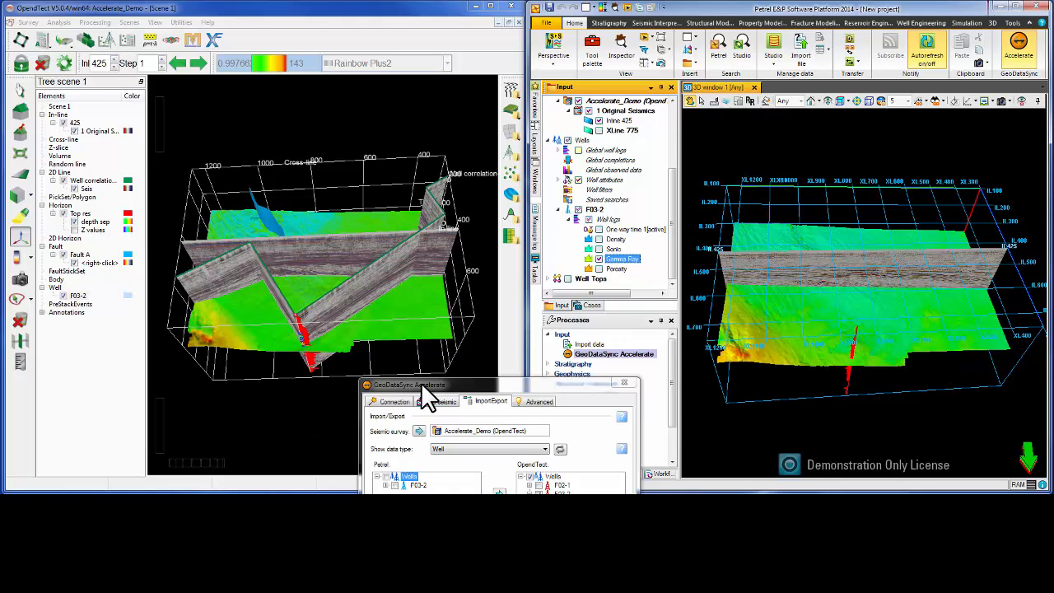
- Display the imported well tops in the 3D window, coloured as horizon with symbol size 200
drag(424, 383, 523, 301)
click(584, 280)
double_click(583, 280)
click(219, 107)
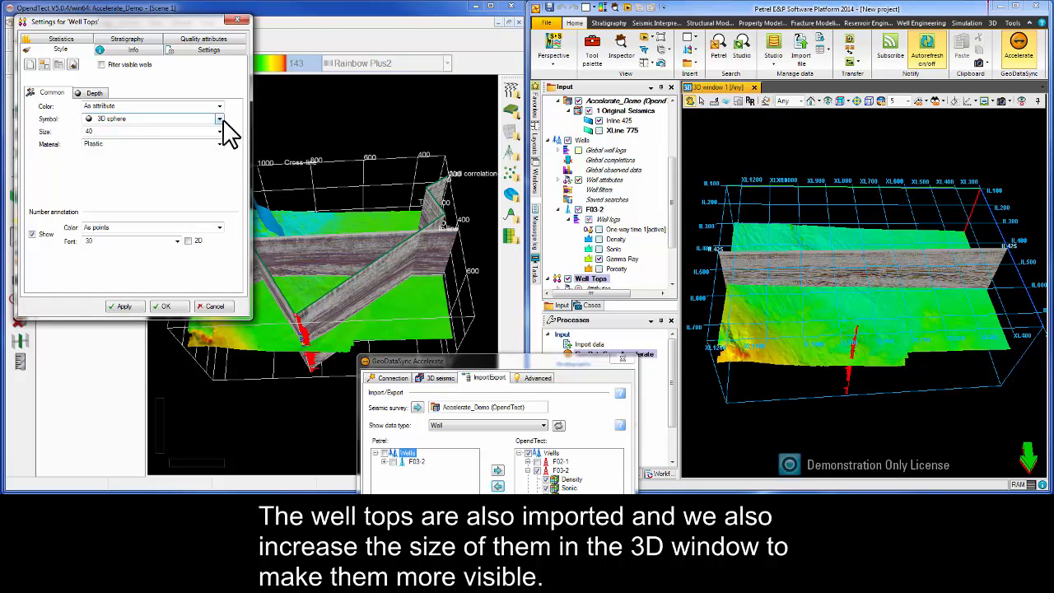
click(215, 117)
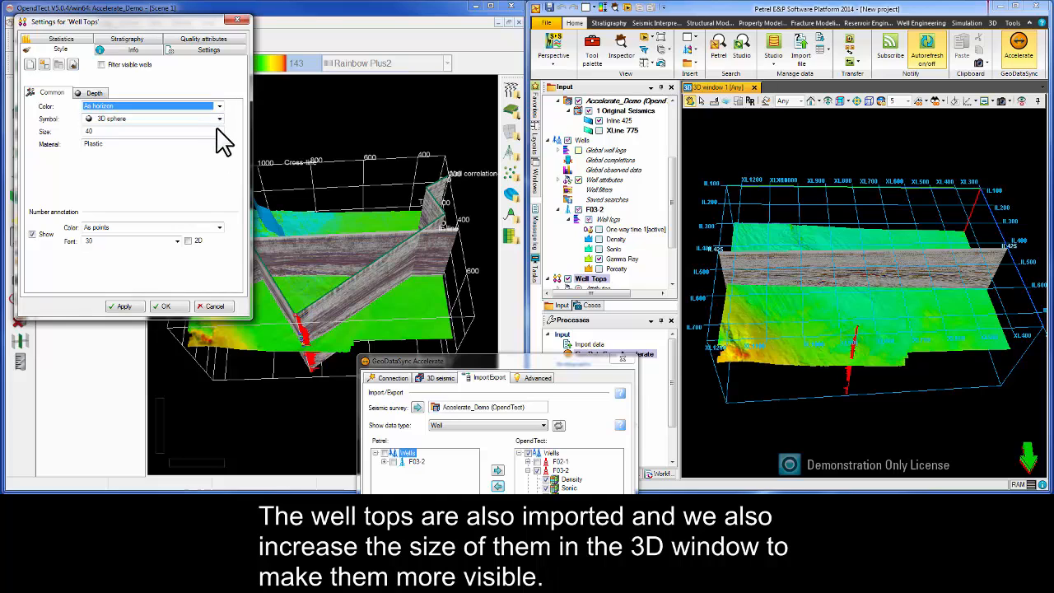
click(219, 132)
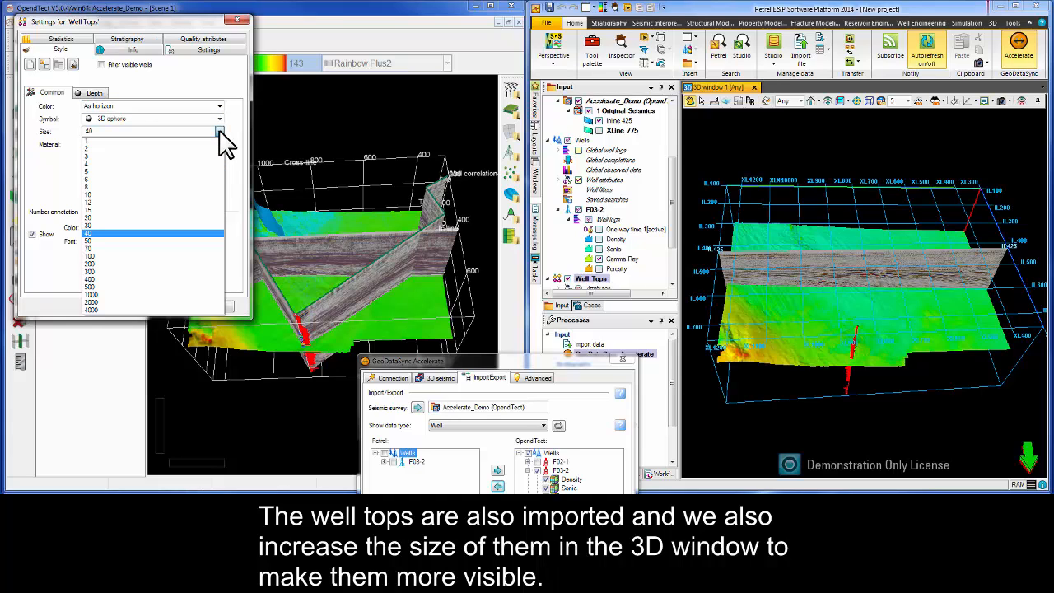
click(206, 264)
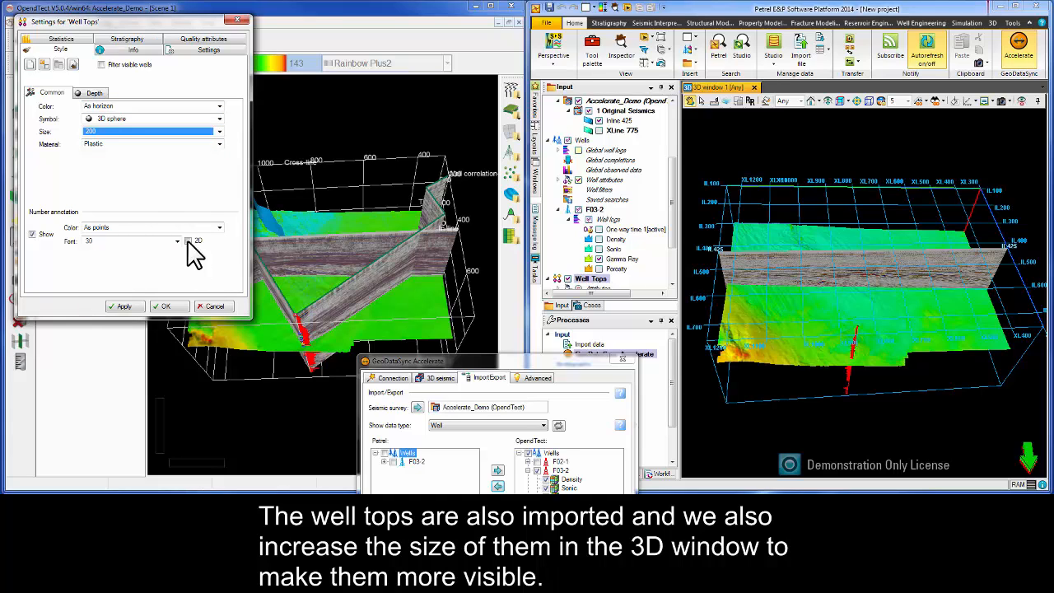
click(92, 93)
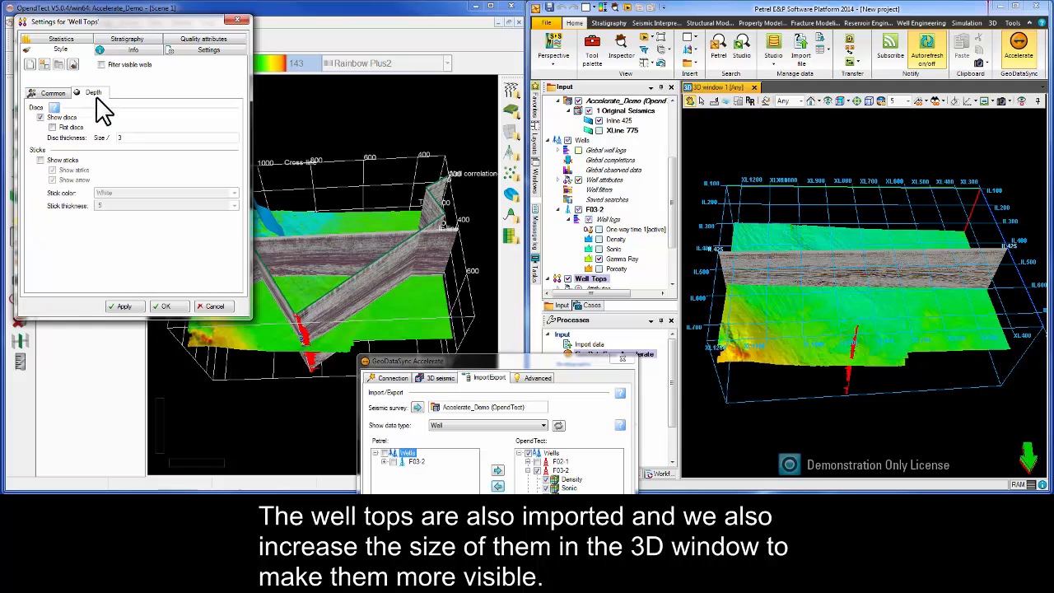
click(166, 306)
- Import Fault A from the OpendTect survey into Interpretation folder 1 in Petrel
drag(400, 362, 357, 194)
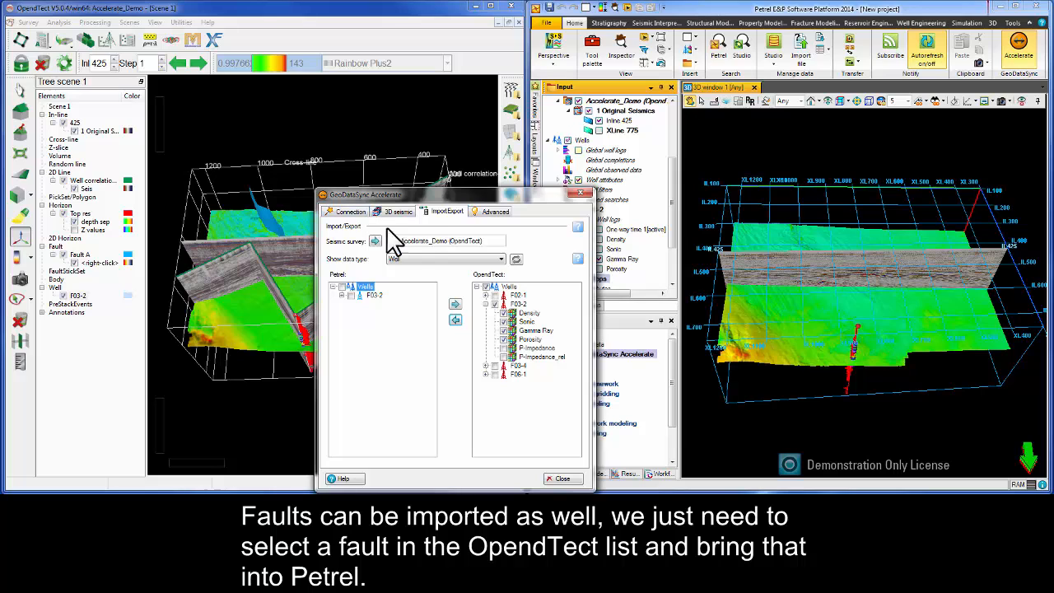
click(425, 259)
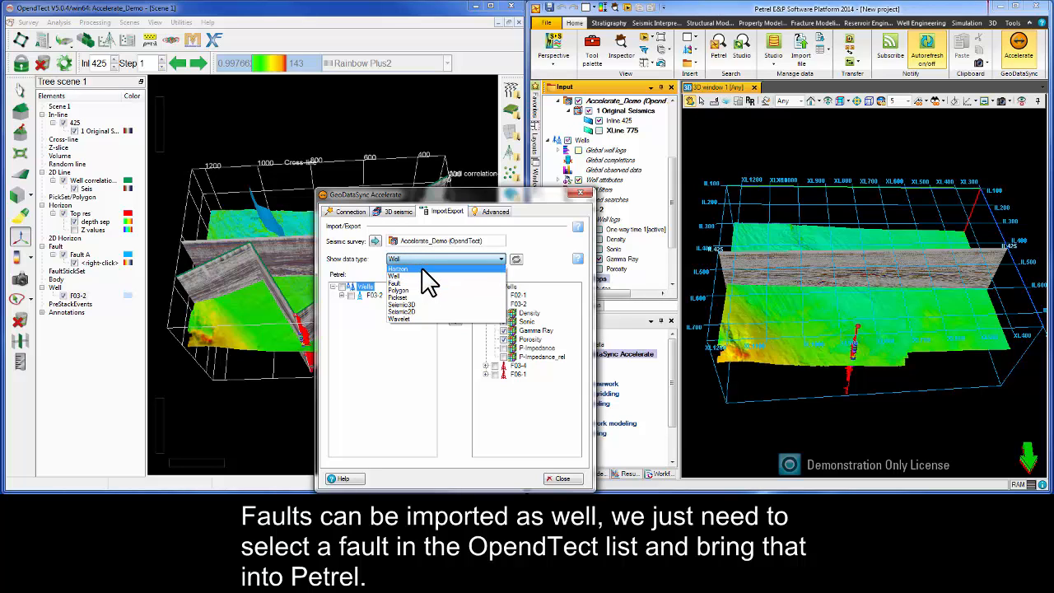
click(424, 283)
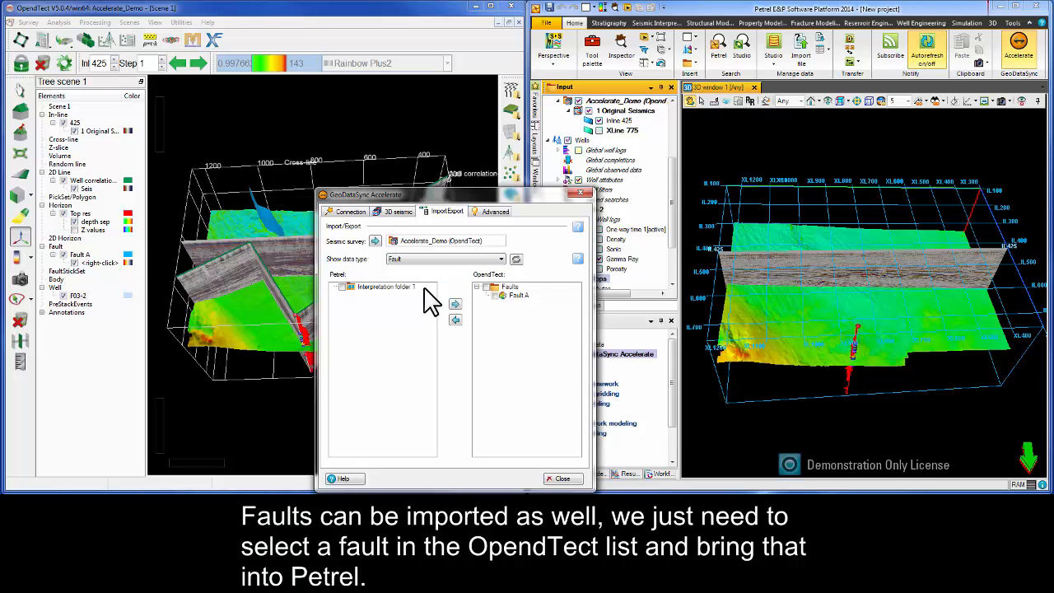
click(493, 295)
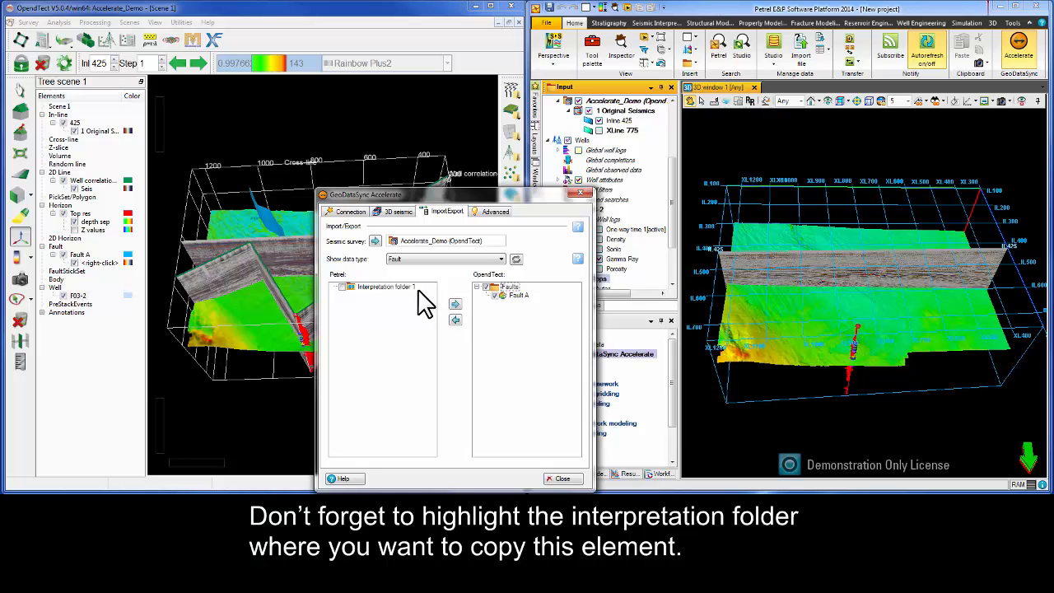
click(386, 287)
click(454, 320)
- Display the imported Fault A in the Petrel 3D window
drag(495, 199, 494, 300)
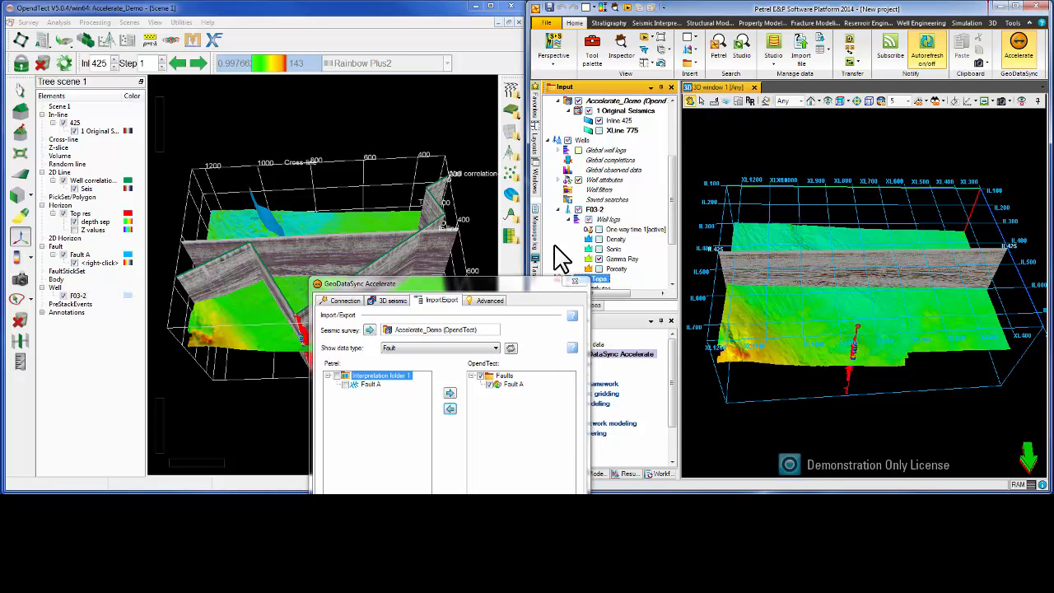
scroll(560, 257, up, 3)
scroll(559, 258, up, 3)
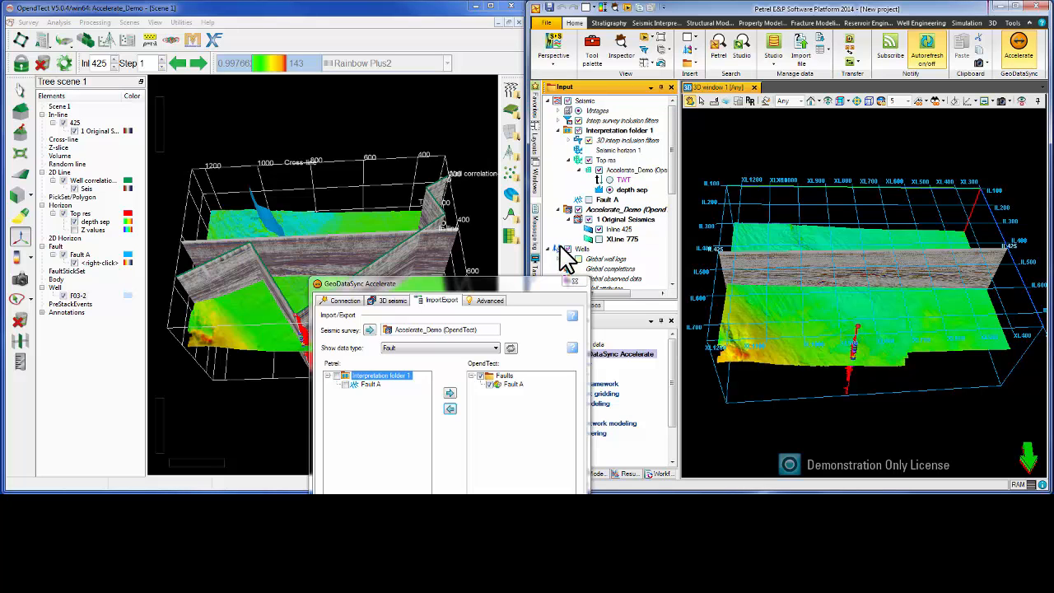
click(588, 199)
- Hide the points and lines of Fault A and set its surface transparency to None
click(607, 201)
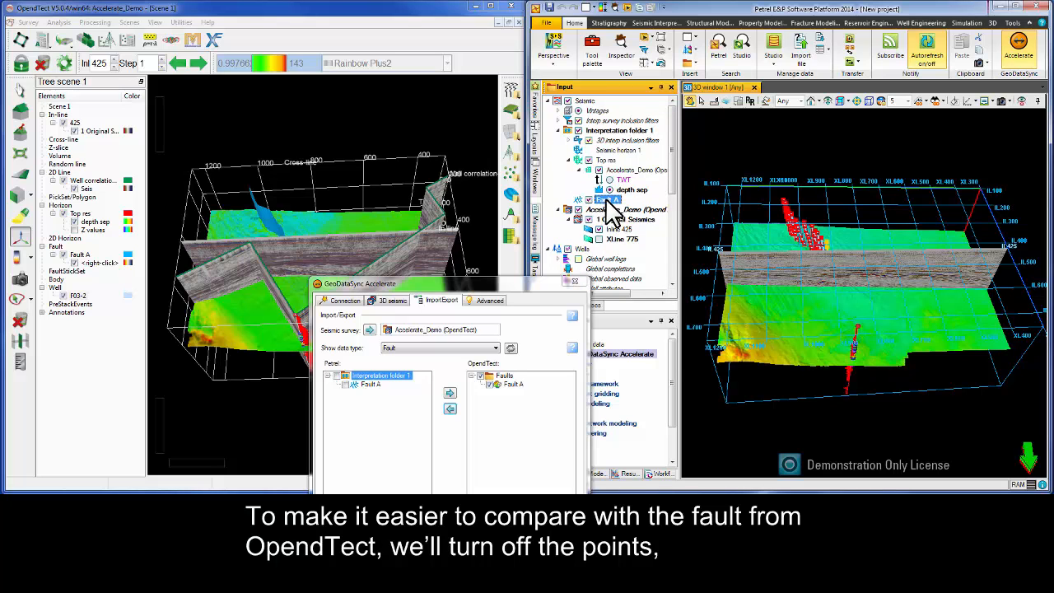
double_click(607, 200)
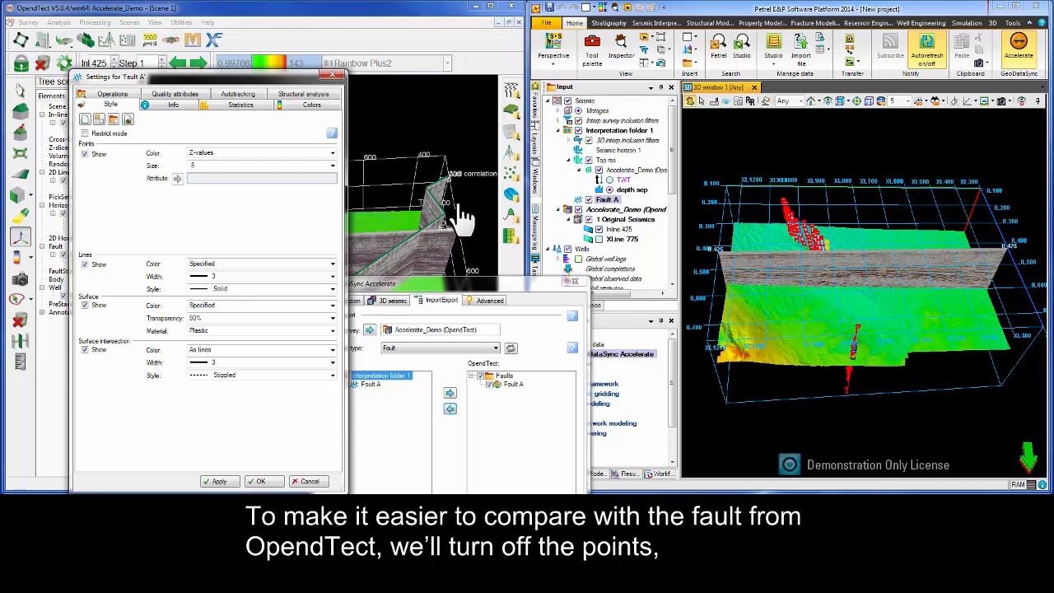
click(99, 155)
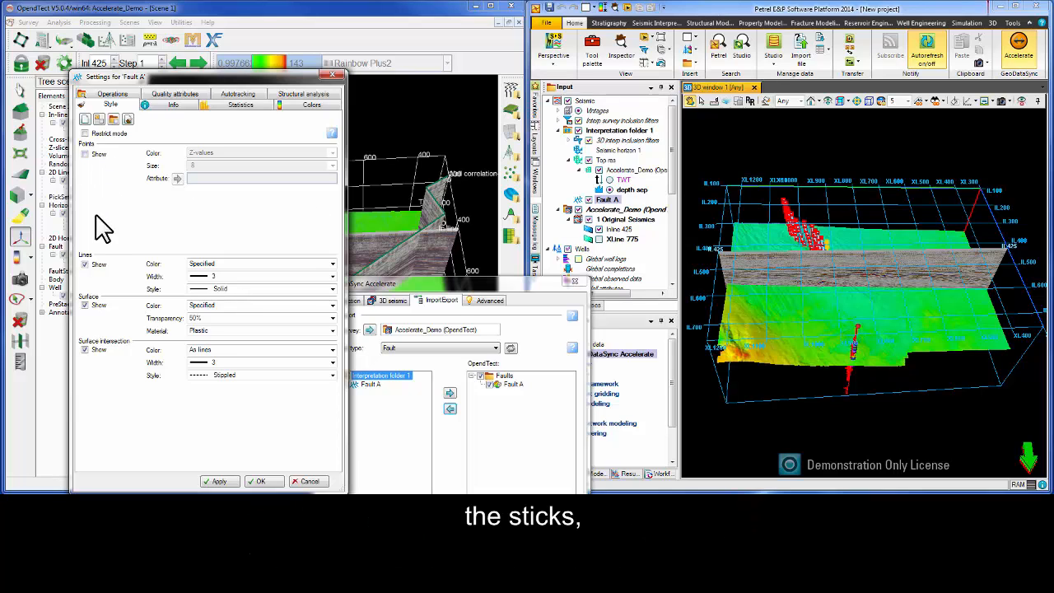
click(97, 265)
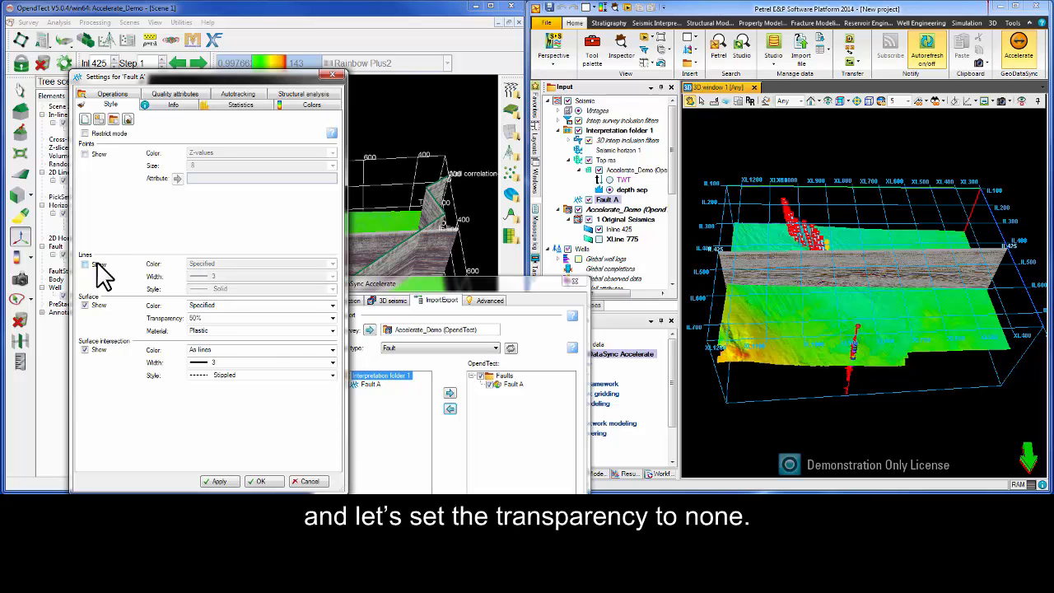
click(205, 318)
click(216, 338)
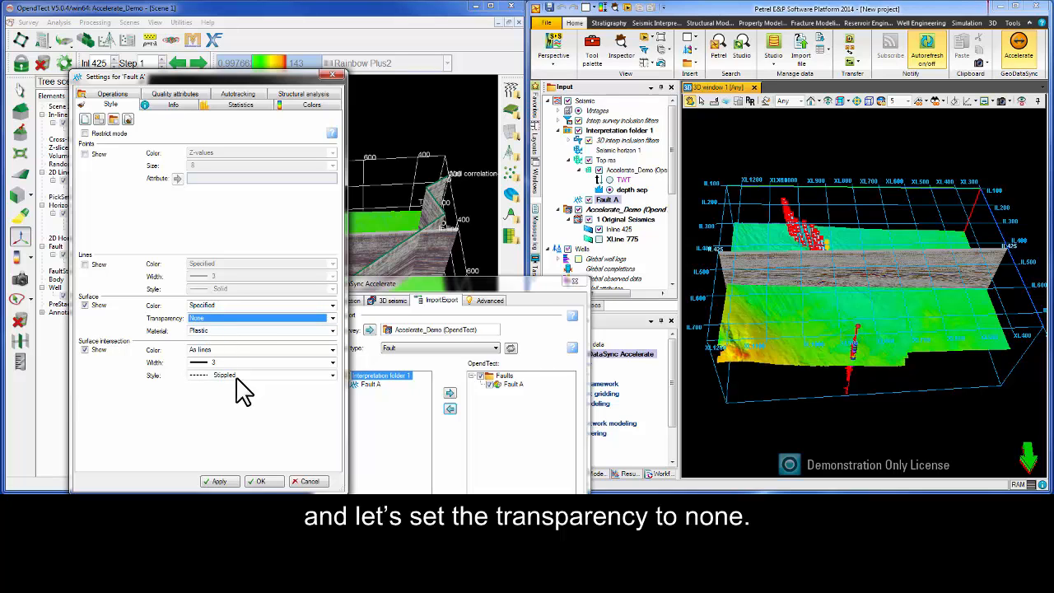
click(262, 483)
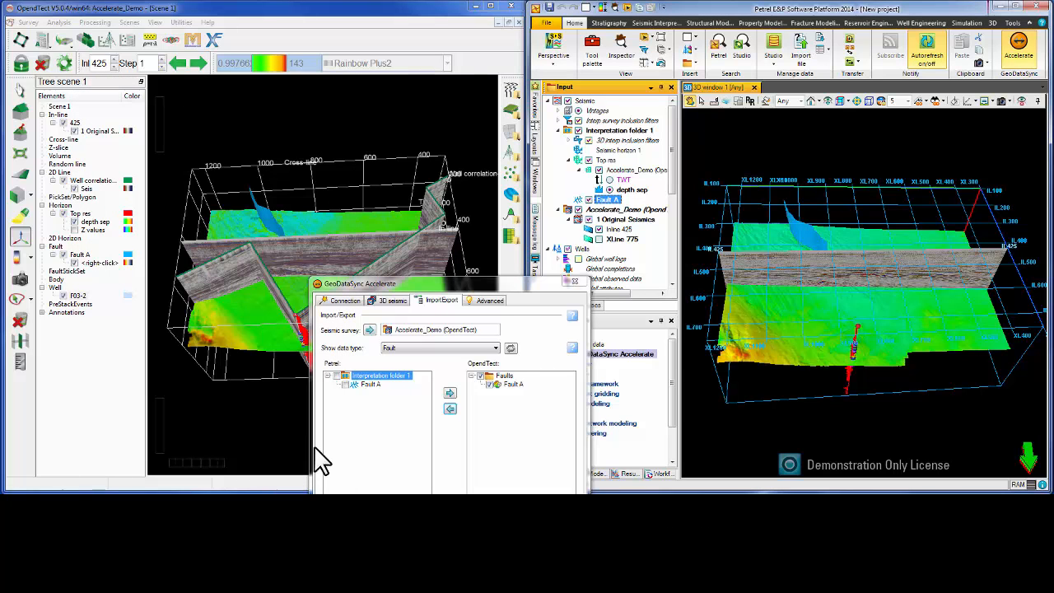
- Create a new seismic survey folder for 2D data under the main Seismic folder
drag(434, 303, 368, 216)
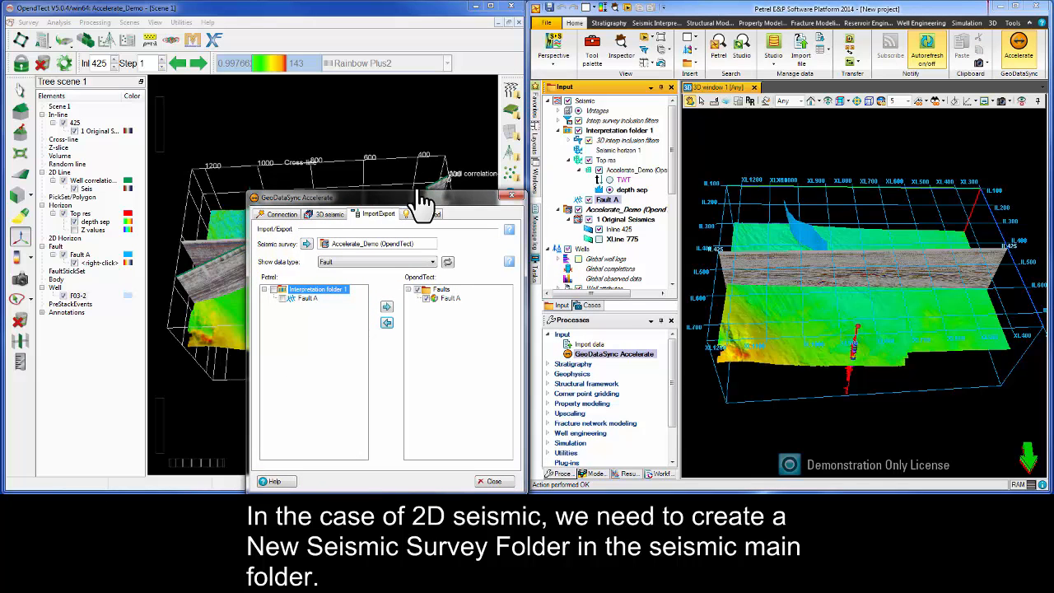
right_click(585, 105)
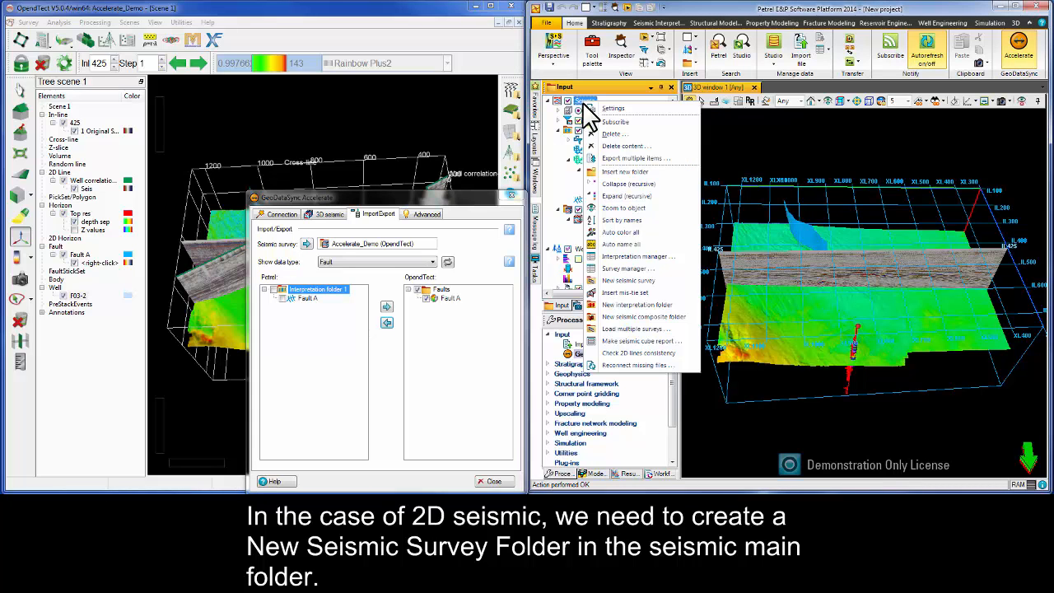
click(619, 280)
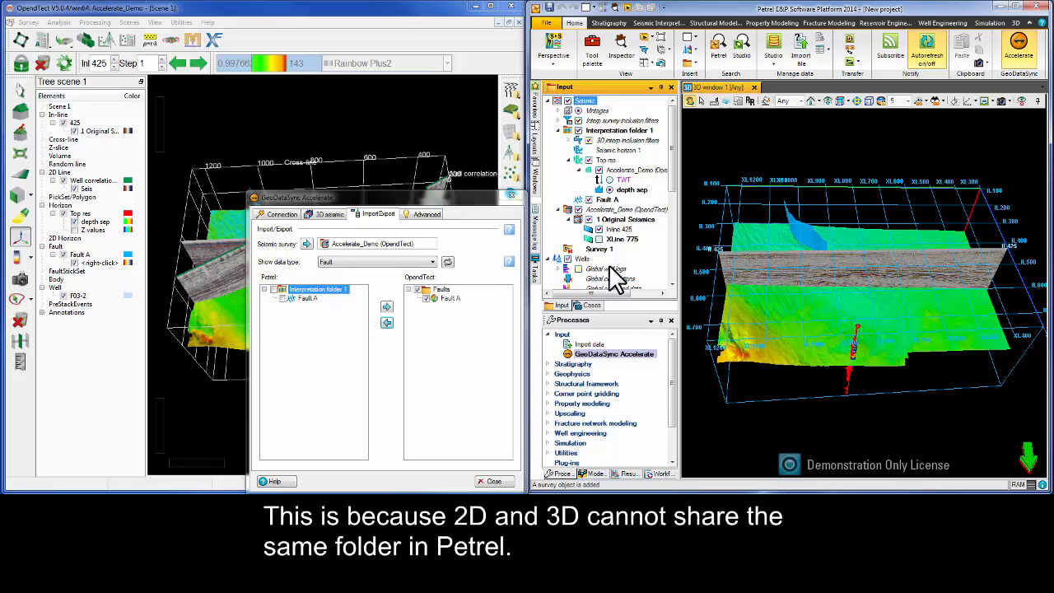
- Set Survey 1 as the target seismic survey and import the 2D Well correlation-Line with its Seis attribute into it
click(306, 243)
click(329, 261)
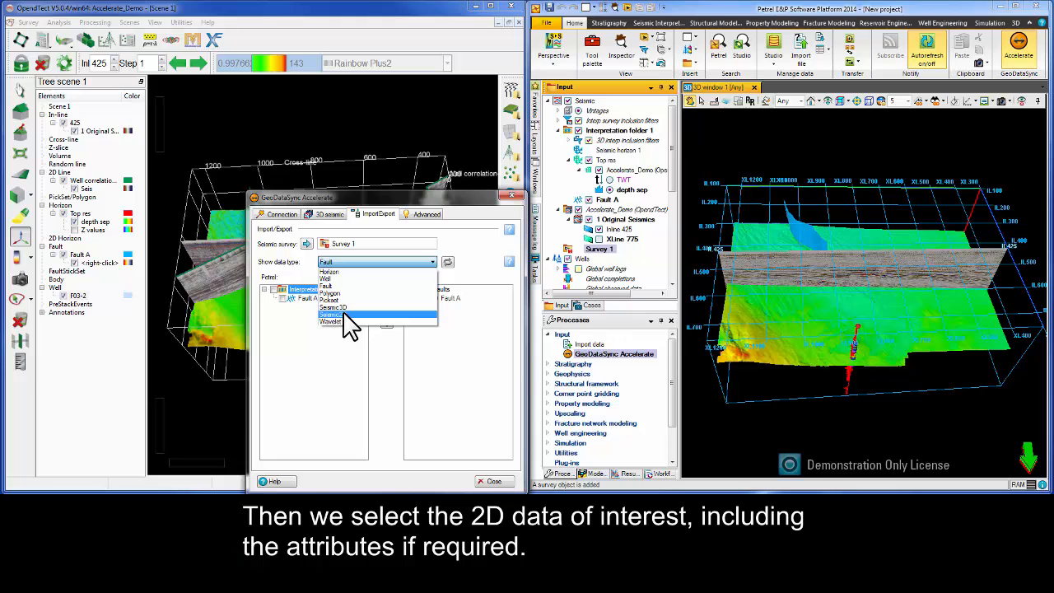
click(333, 314)
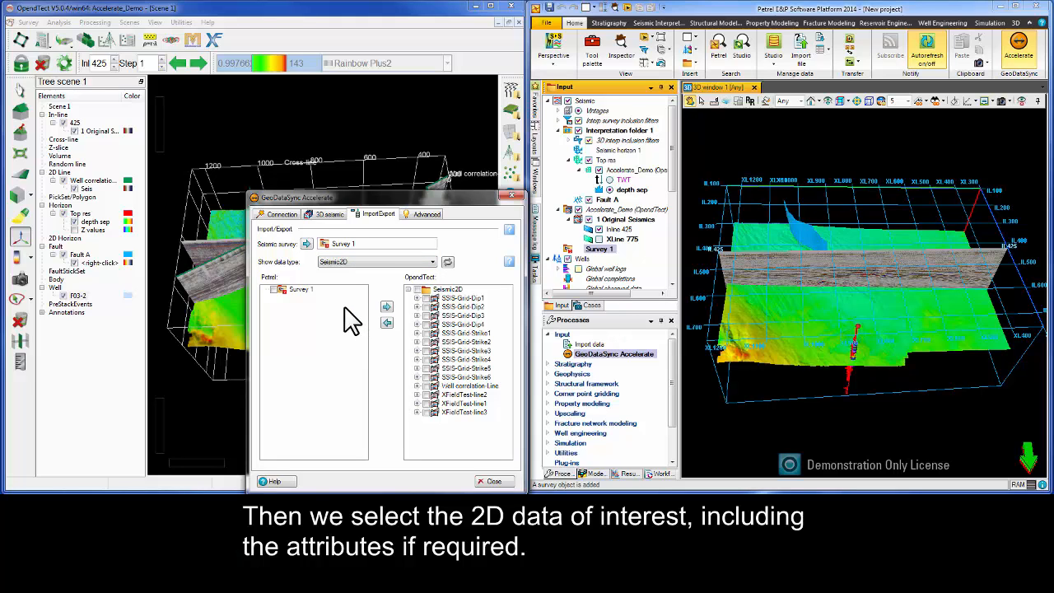
click(416, 385)
click(436, 394)
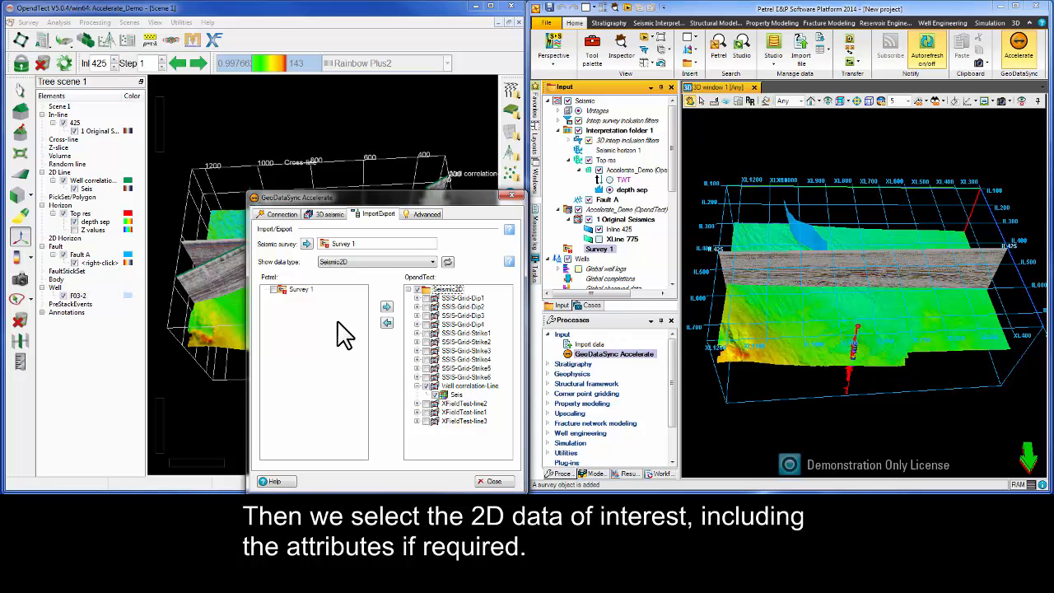
click(301, 290)
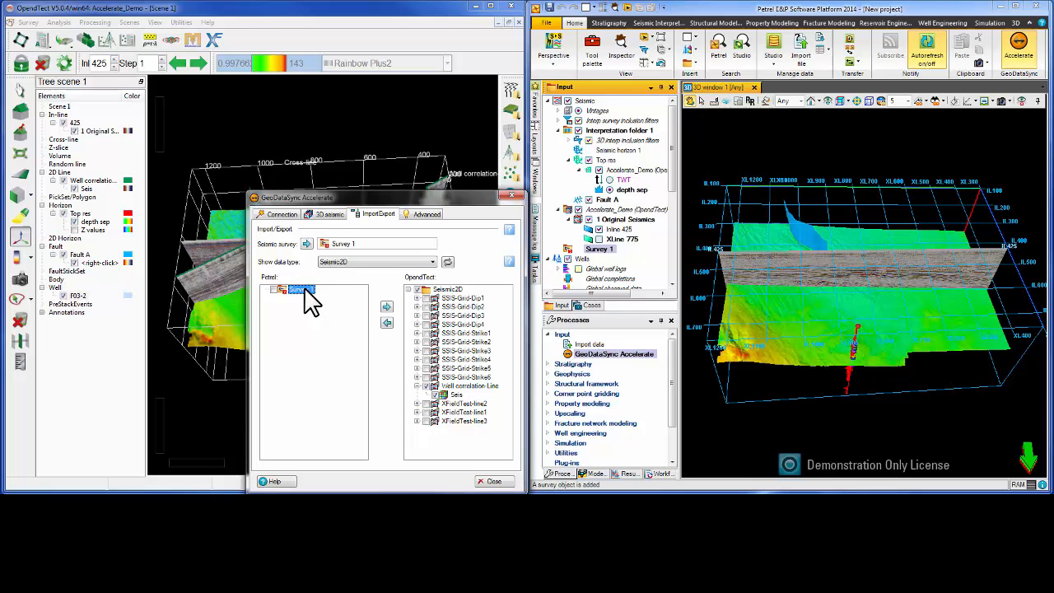
click(387, 324)
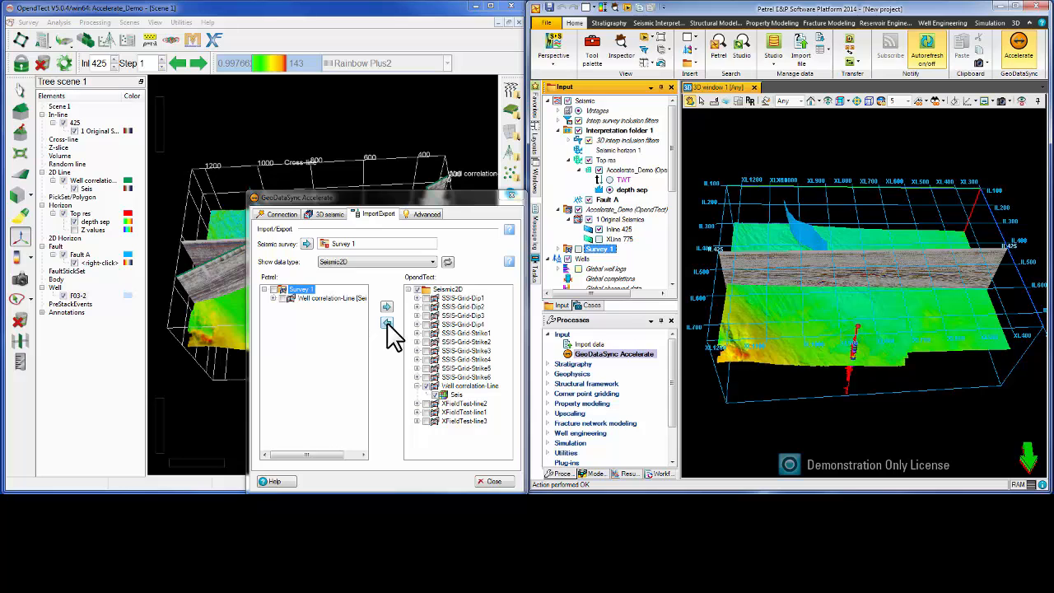
- Display the seismic 2D line of the Well correlation-Line from Survey 1 in the 3D window
click(558, 249)
click(568, 259)
click(600, 270)
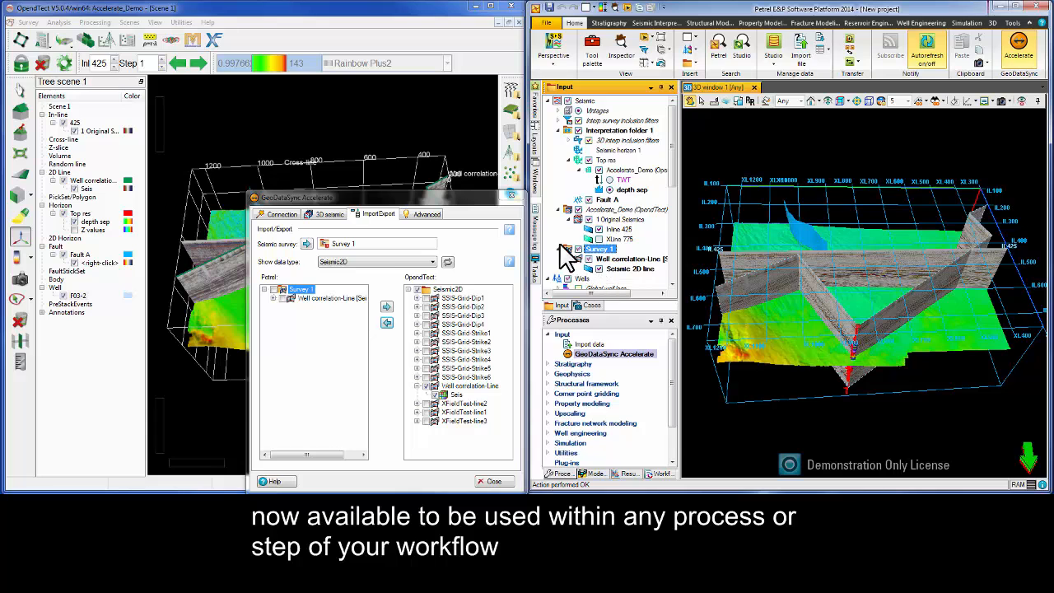
- Close GeoDataSync Accelerate, view the combined 3D scene, and reopen Accelerate to check its OpendTect survey connection
click(511, 195)
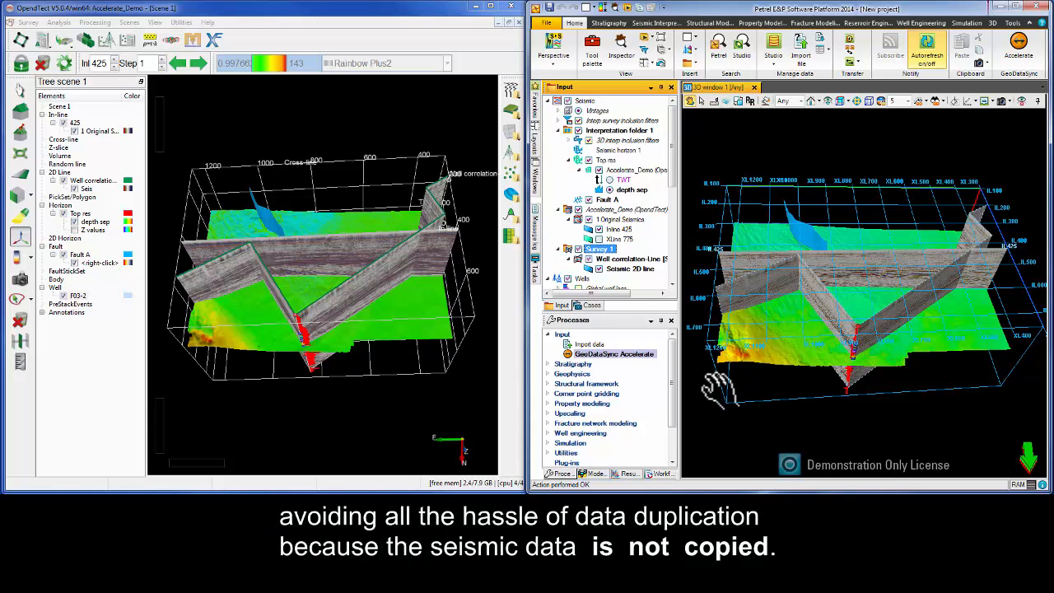
drag(852, 371, 856, 395)
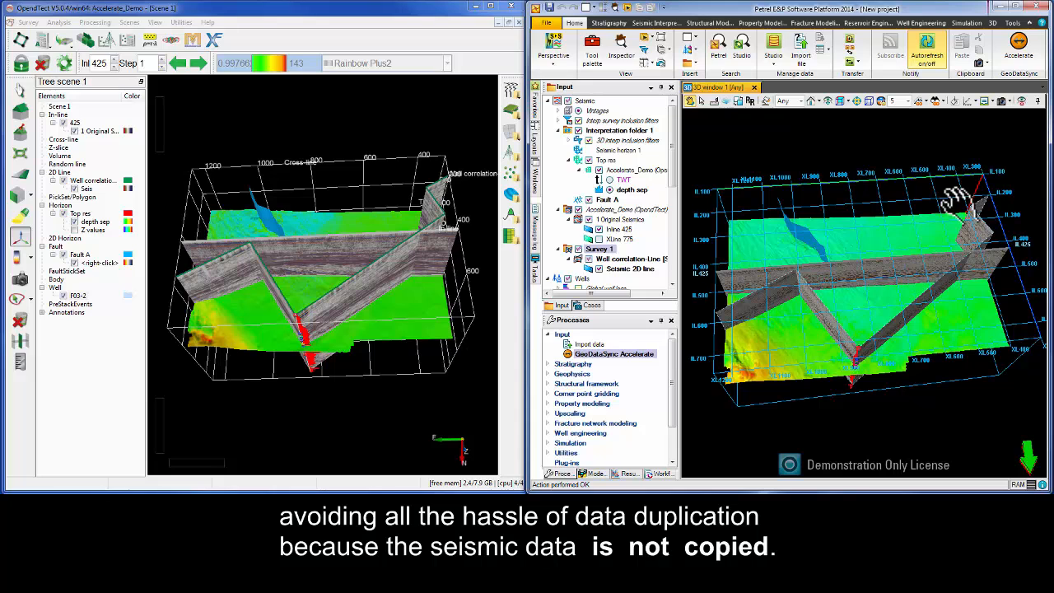
click(1019, 48)
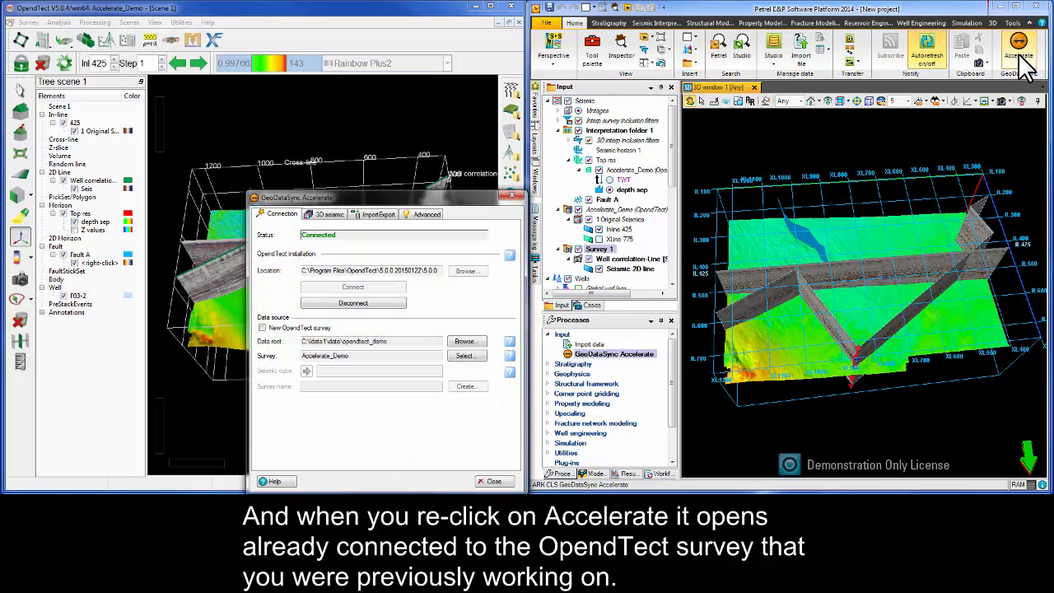